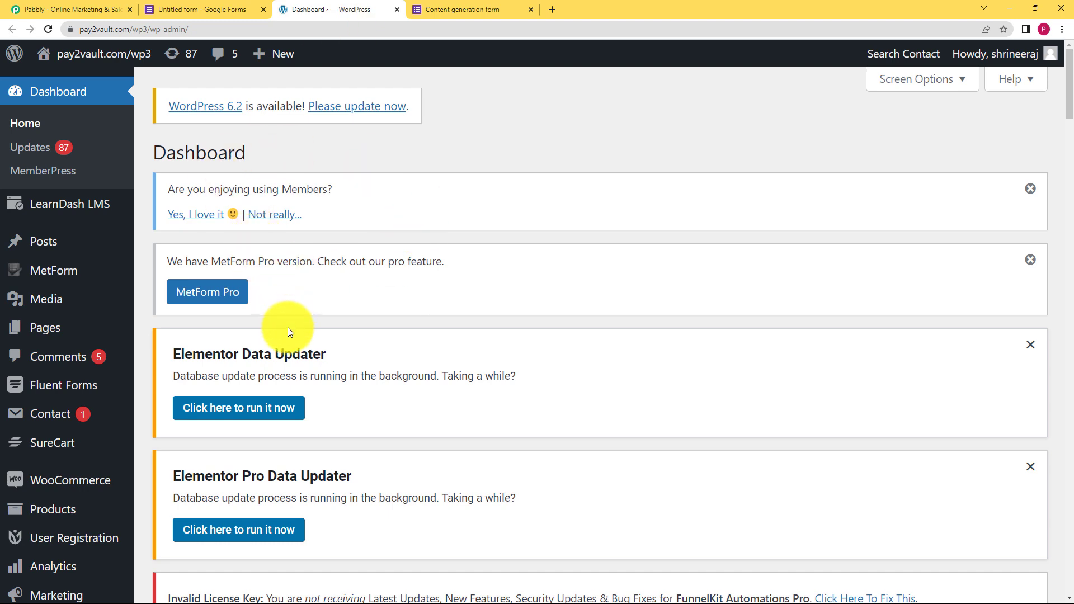
- Sign in to Pabbly and launch Pabbly Connect from the All Apps page
{"action": "left_click", "coordinate": [89, 6]}
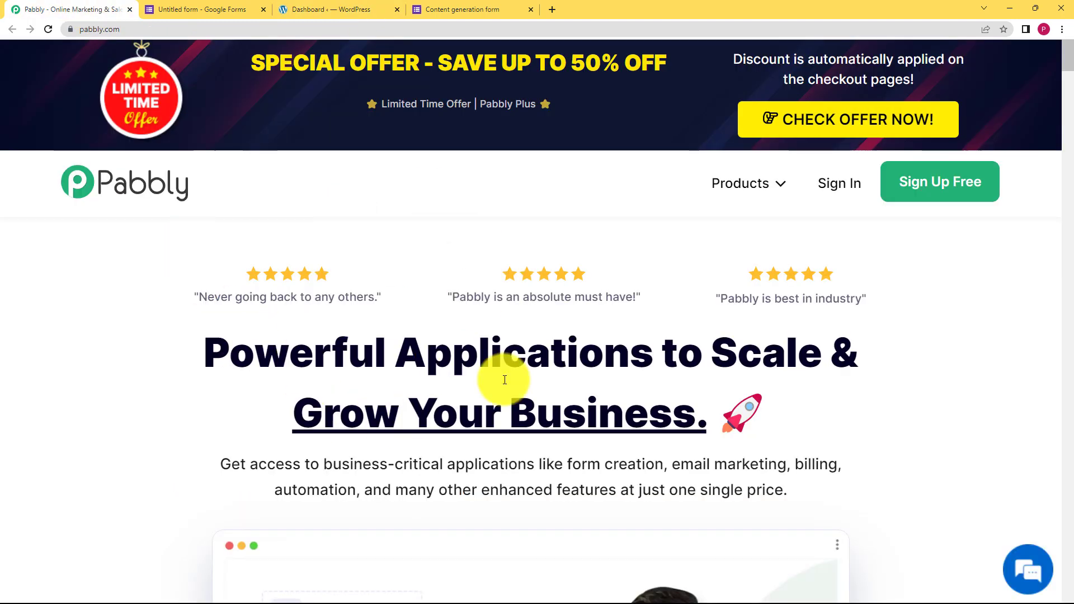
{"action": "left_click", "coordinate": [845, 193]}
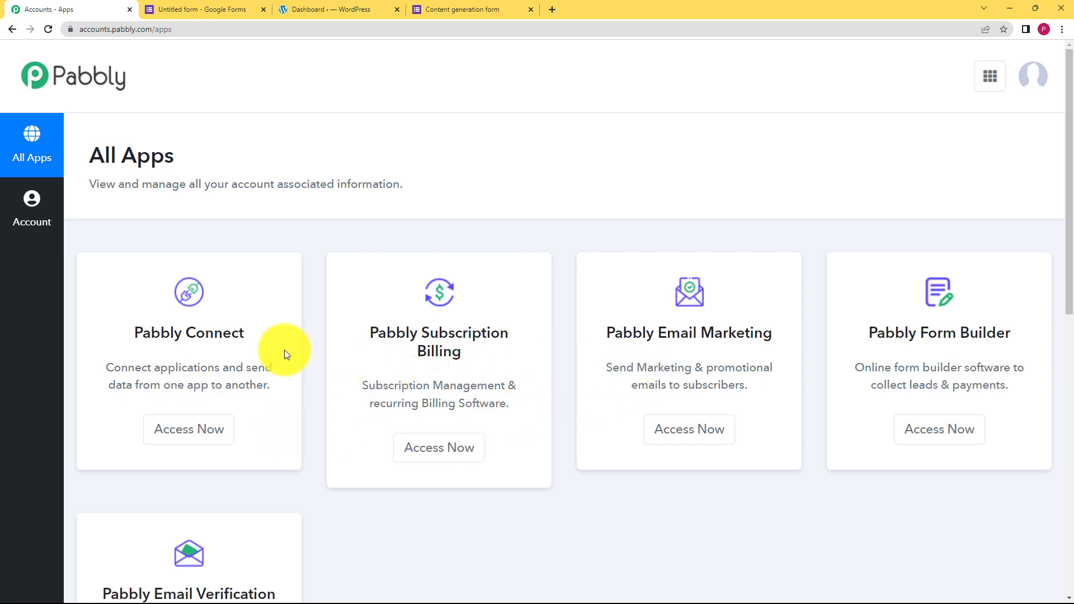
{"action": "left_click_drag", "start_coordinate": [130, 348], "coordinate": [132, 336]}
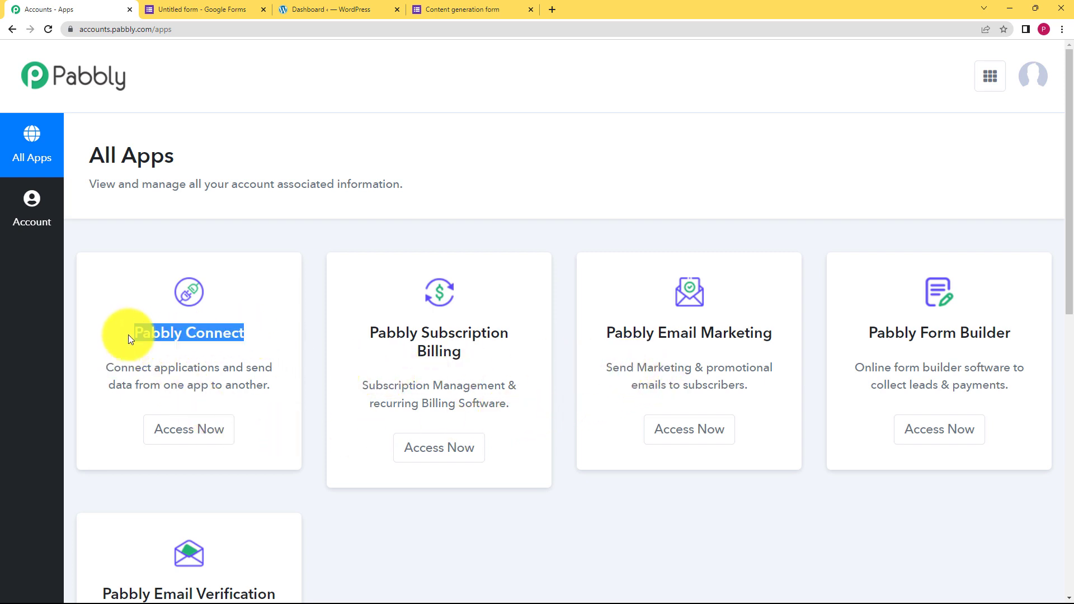
{"action": "left_click", "coordinate": [231, 437]}
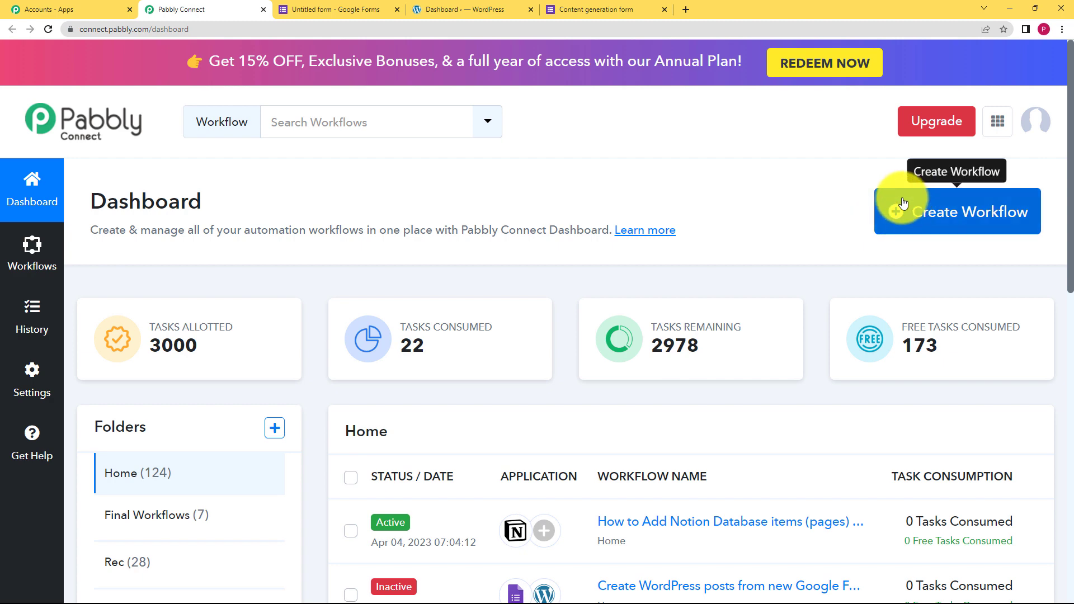
- Create the workflow 'Create Wordpress Posts from Google form Responses' and collapse its trigger card
{"action": "left_click", "coordinate": [968, 216]}
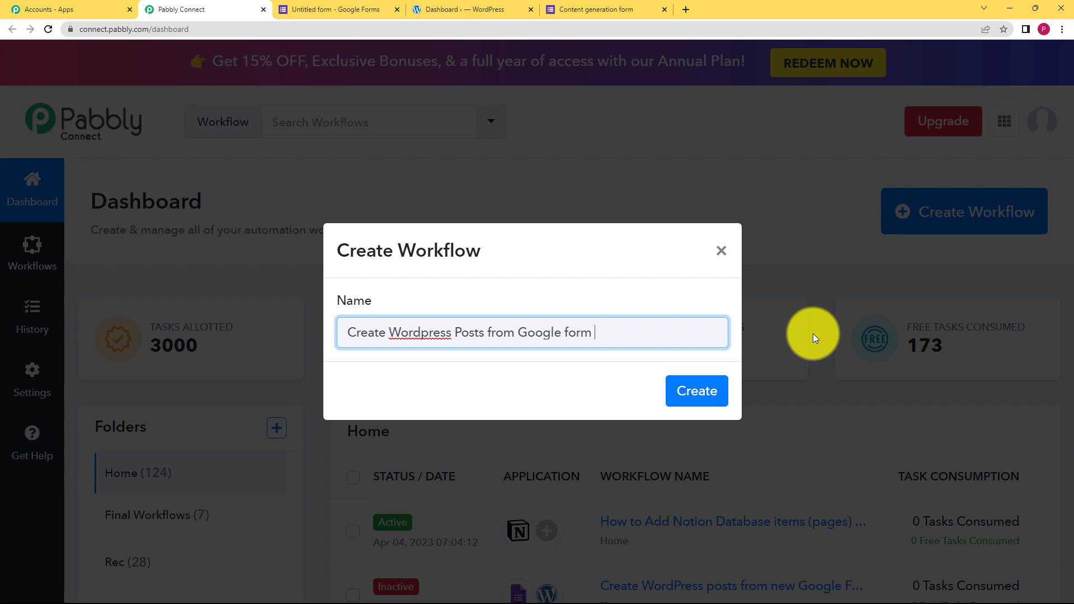
{"action": "type", "text": "Responses"}
{"action": "left_click", "coordinate": [691, 394]}
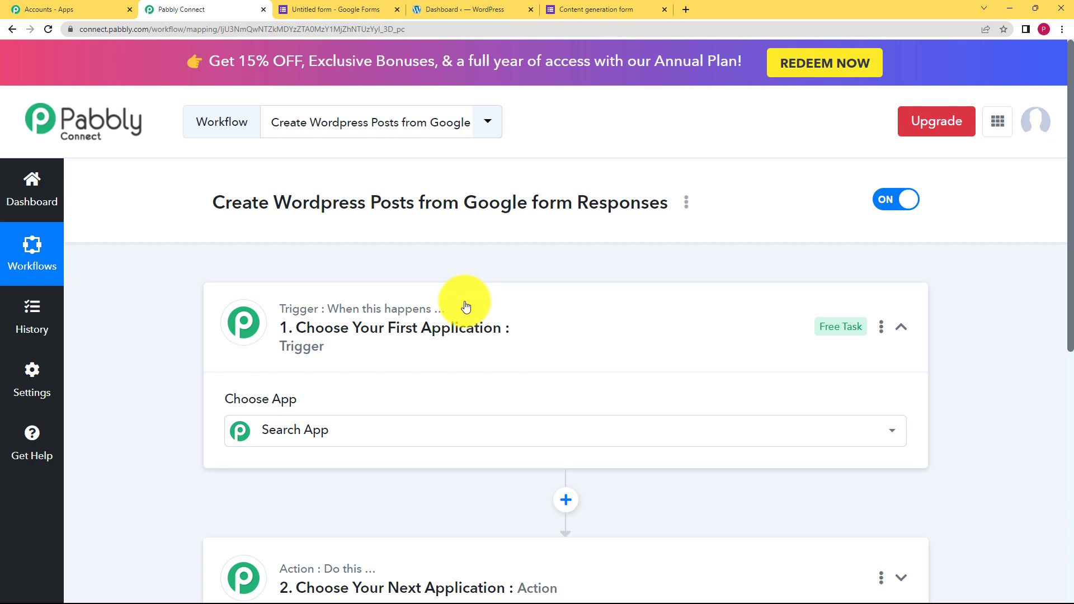
{"action": "left_click", "coordinate": [463, 308]}
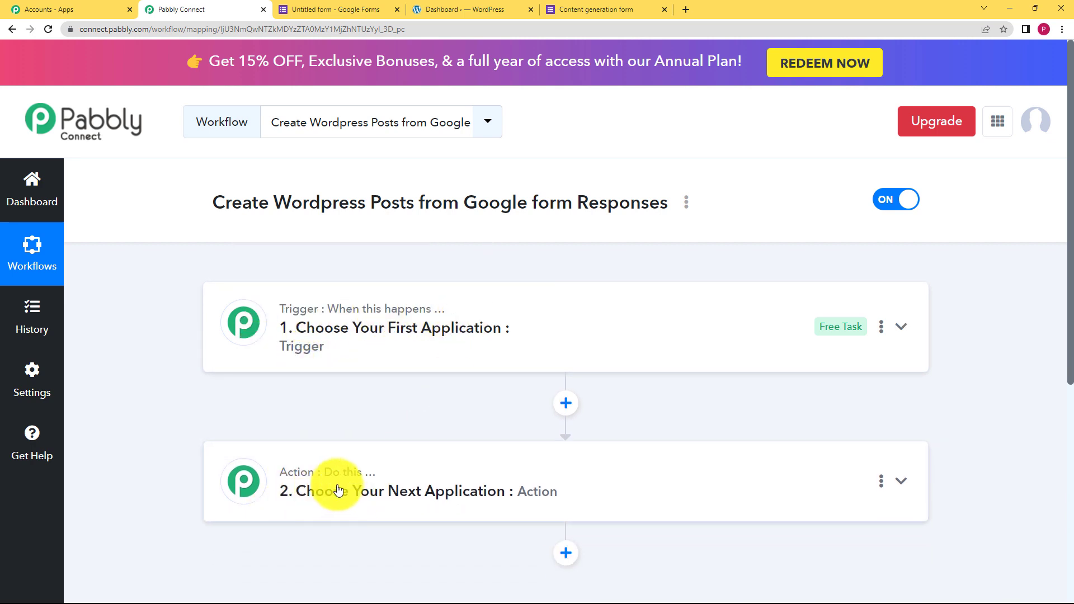
- Expand the trigger card and search its app list for 'google'
{"action": "left_click", "coordinate": [354, 311]}
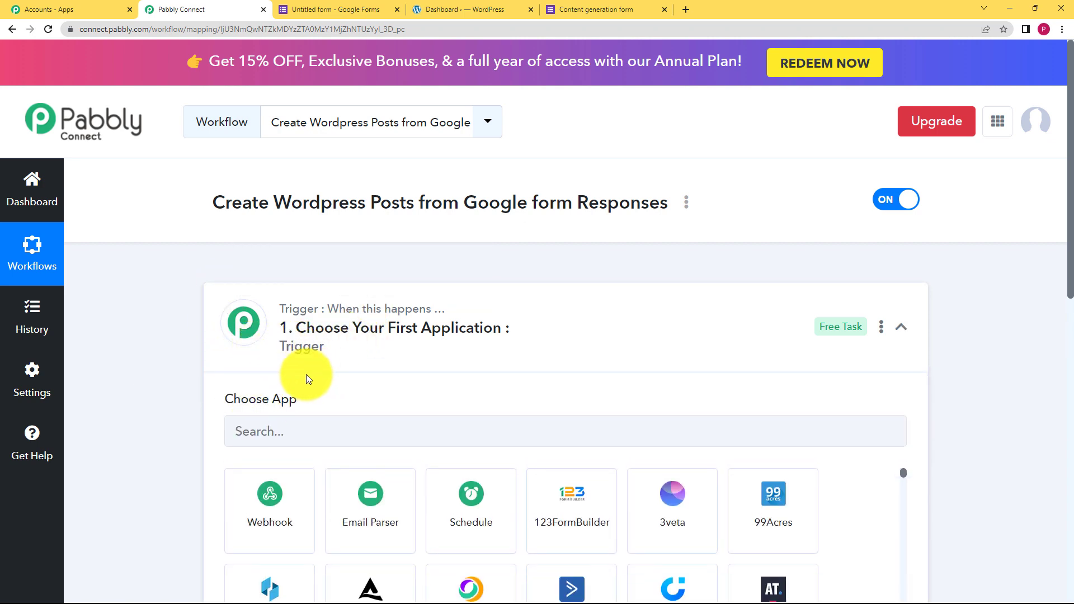
{"action": "left_click", "coordinate": [335, 333]}
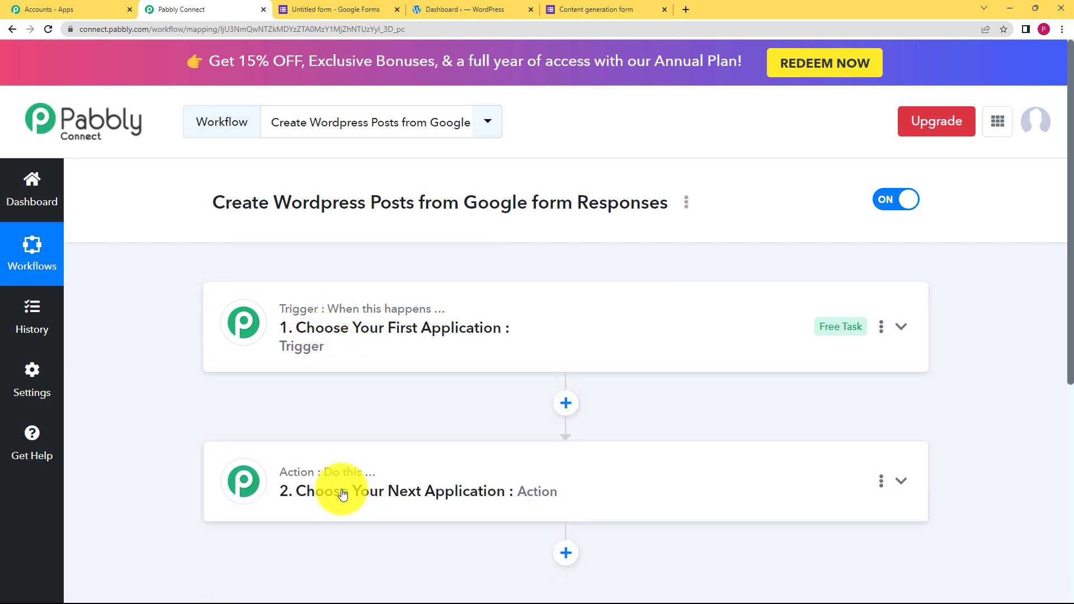
{"action": "left_click", "coordinate": [412, 305]}
{"action": "left_click", "coordinate": [343, 428]}
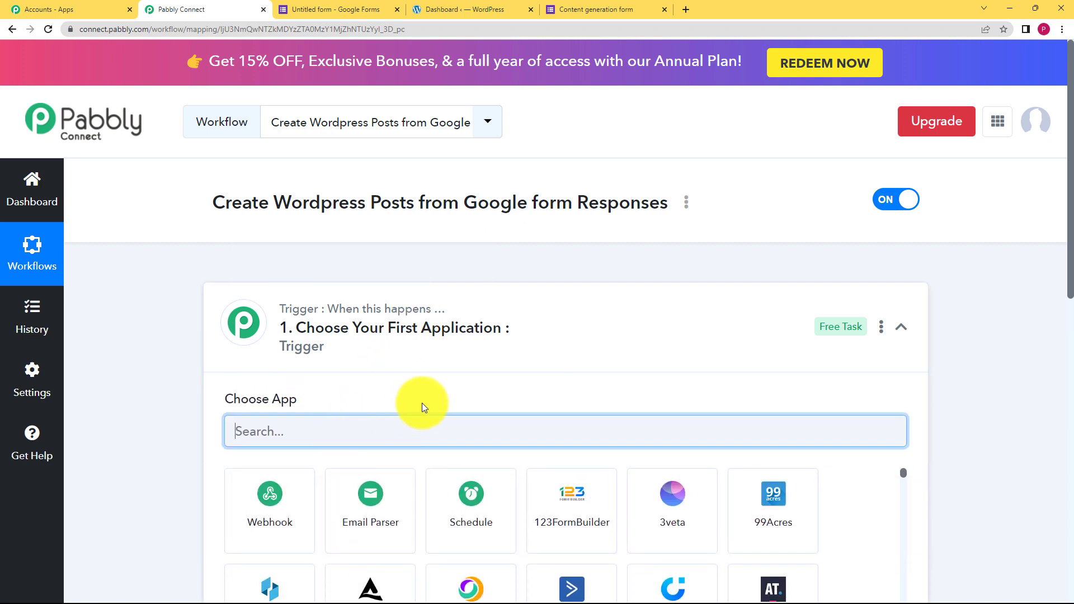
{"action": "type", "text": "google"}
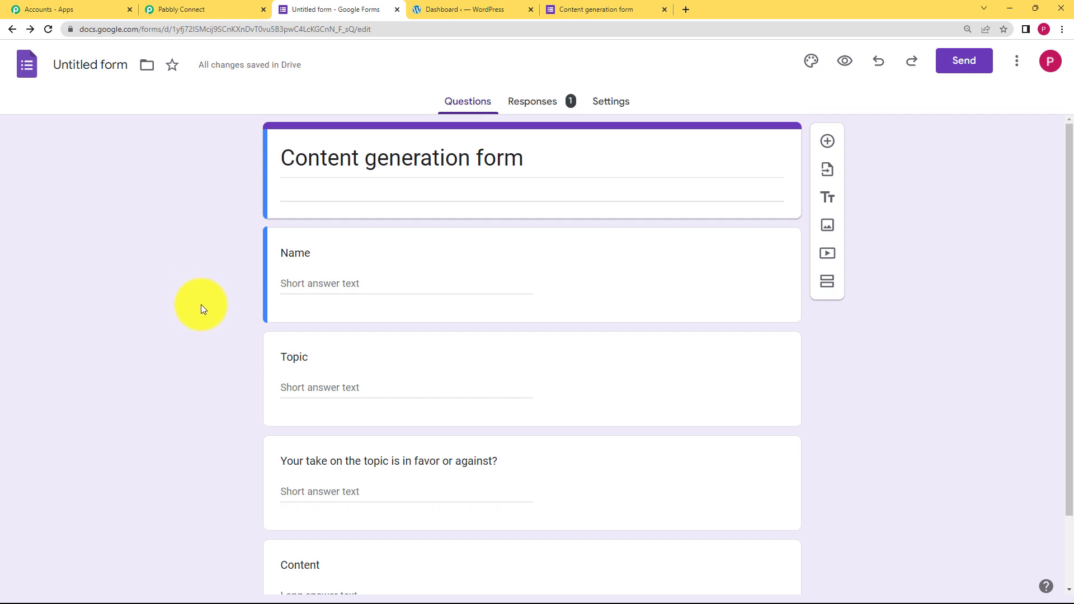
- Review the form's single response (Topic AI, stance Against) and try its View in Sheets link
{"action": "scroll", "coordinate": [223, 282], "scroll_direction": "down", "scroll_amount": 2}
{"action": "scroll", "coordinate": [223, 282], "scroll_direction": "up", "scroll_amount": 2}
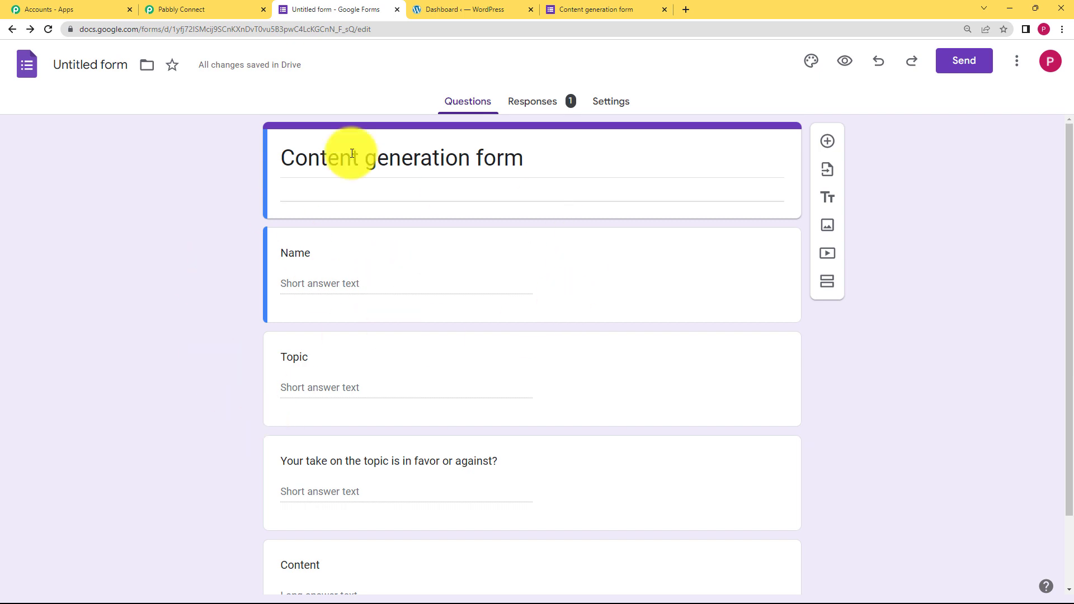
{"action": "left_click", "coordinate": [570, 103]}
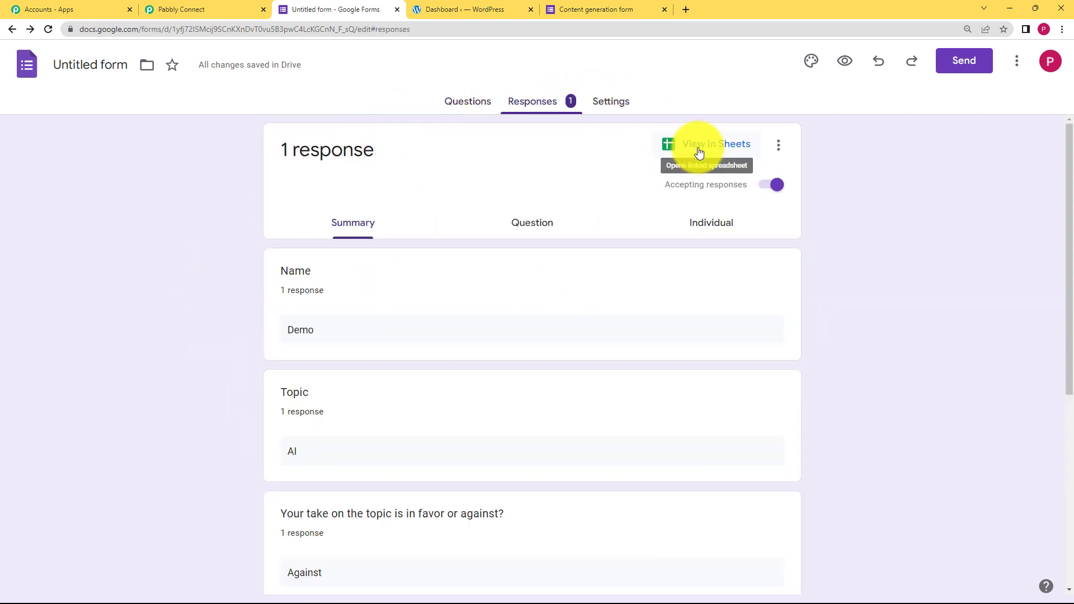
{"action": "left_click", "coordinate": [728, 153]}
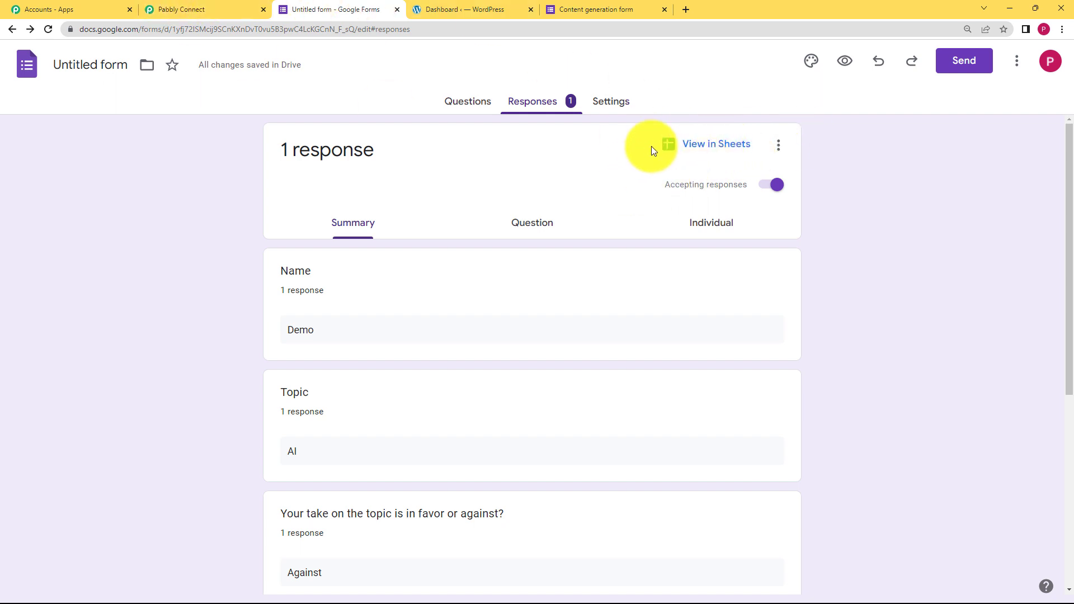
{"action": "left_click", "coordinate": [192, 5]}
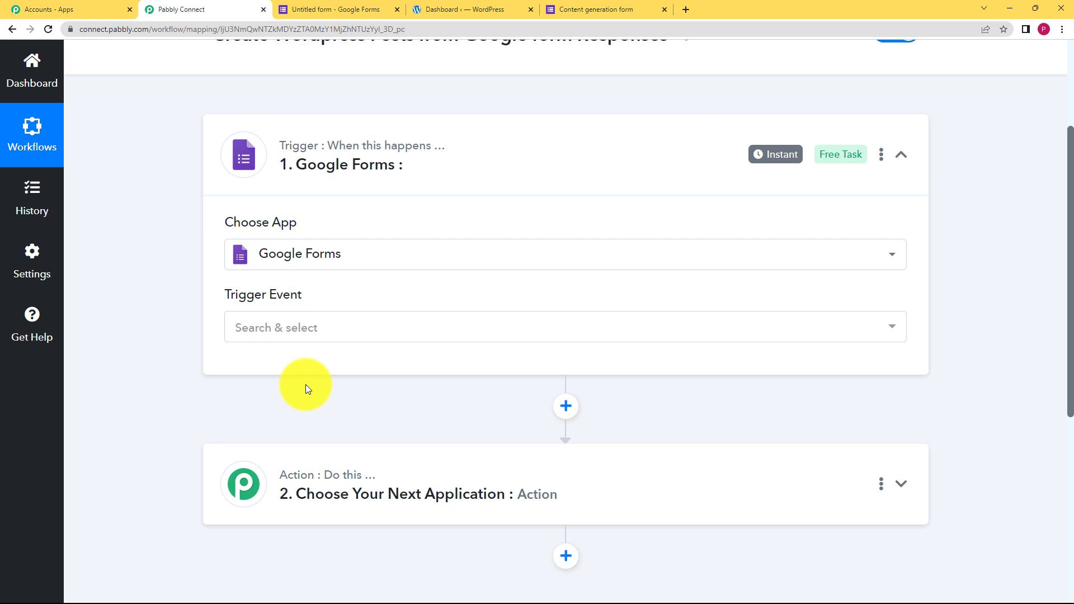
- Set the Google Forms trigger event to New Response Received and scroll to its webhook URL
{"action": "mouse_move", "coordinate": [305, 475]}
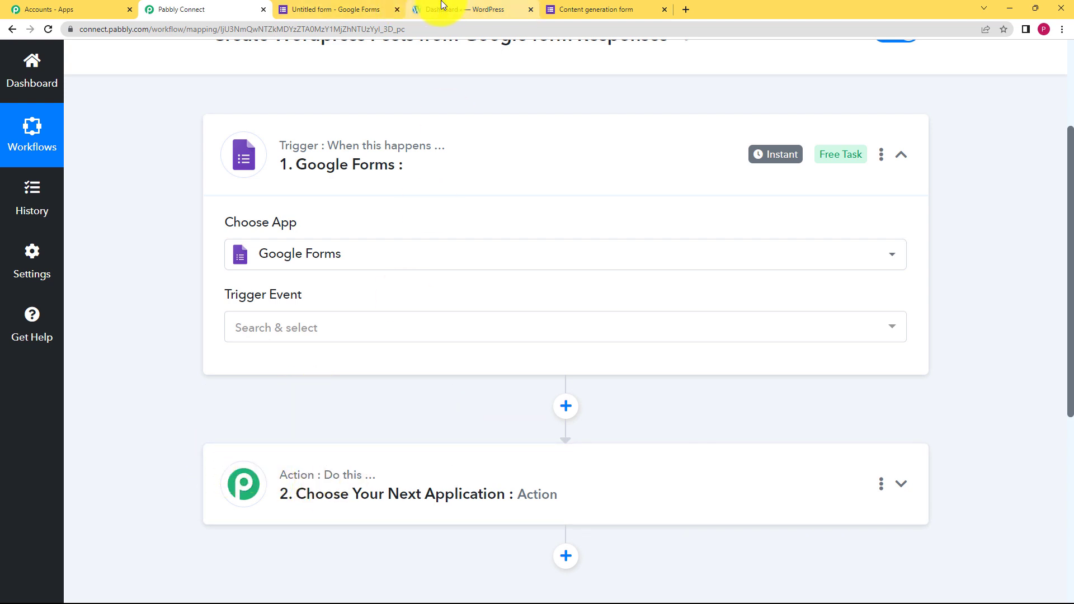
{"action": "left_click", "coordinate": [337, 336]}
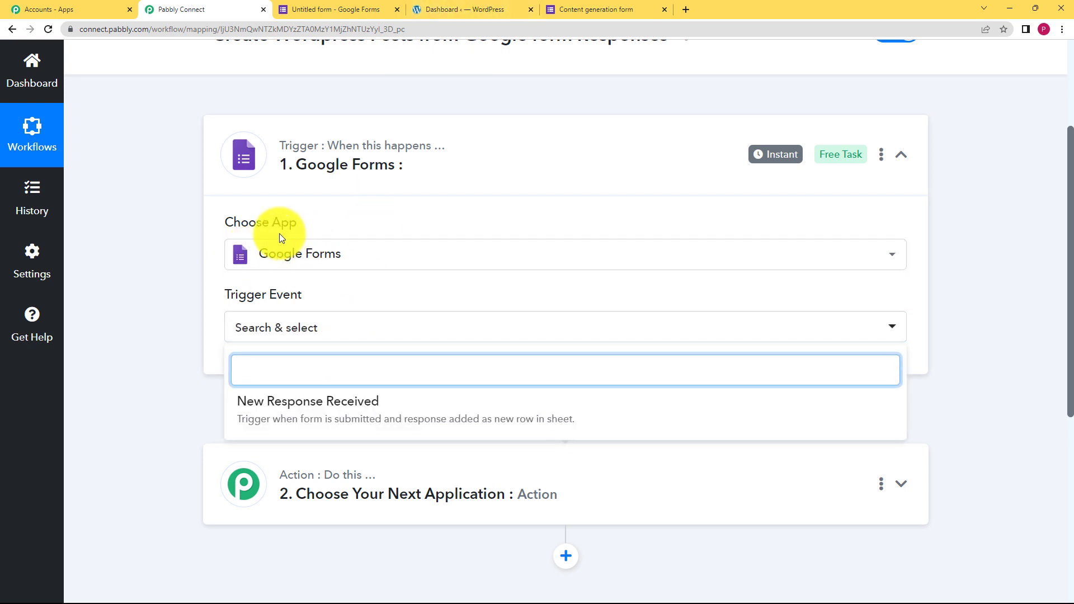
{"action": "left_click", "coordinate": [338, 406]}
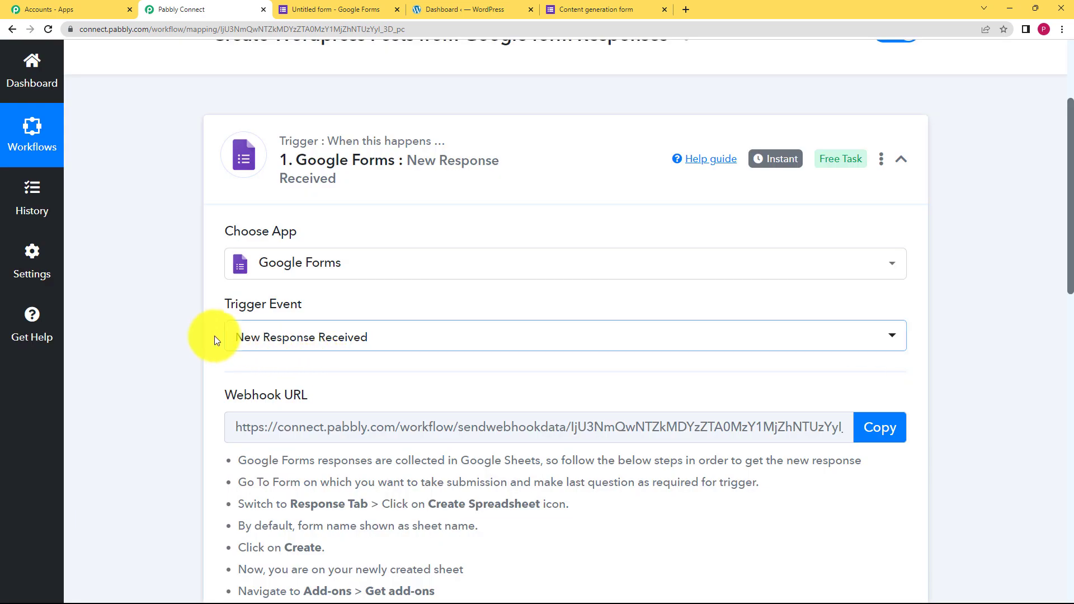
{"action": "scroll", "coordinate": [186, 415], "scroll_direction": "down", "scroll_amount": 2}
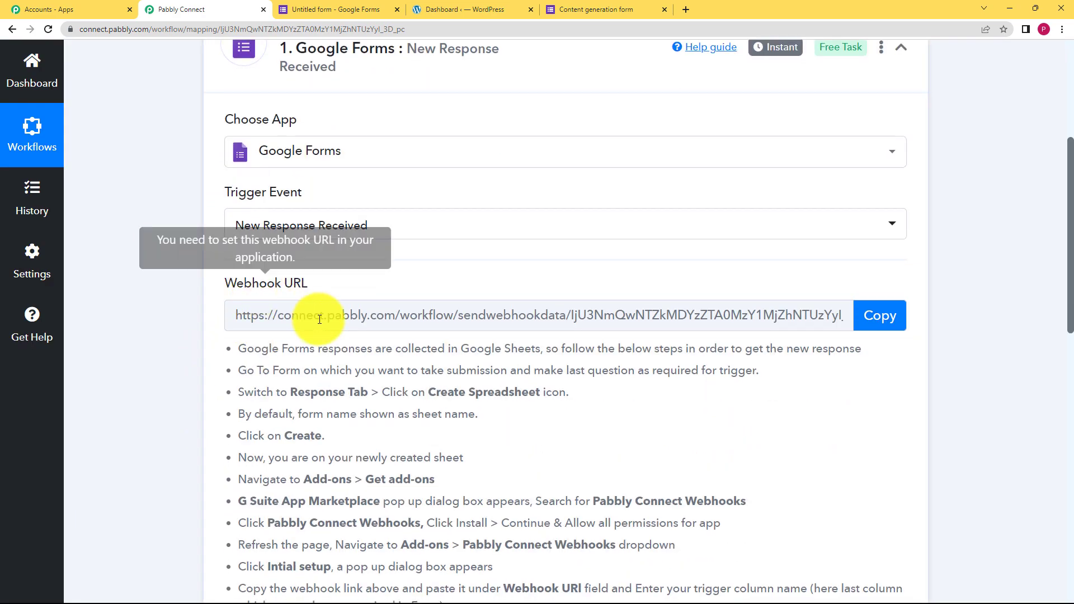
{"action": "left_click", "coordinate": [331, 8]}
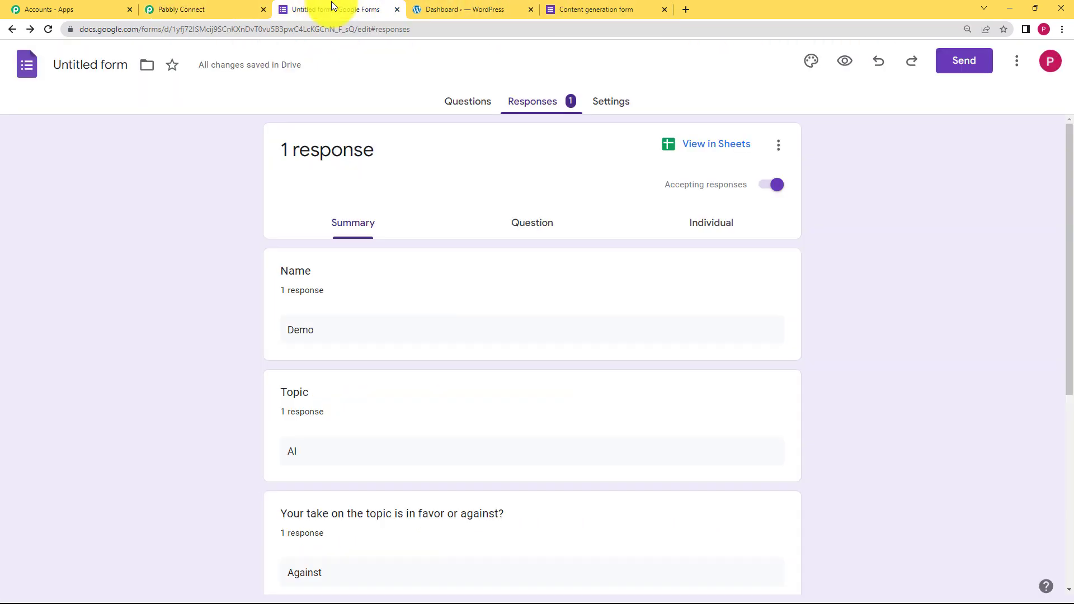
- Open the form's linked responses spreadsheet, comparing it against the Pabbly workflow
{"action": "left_click", "coordinate": [700, 144]}
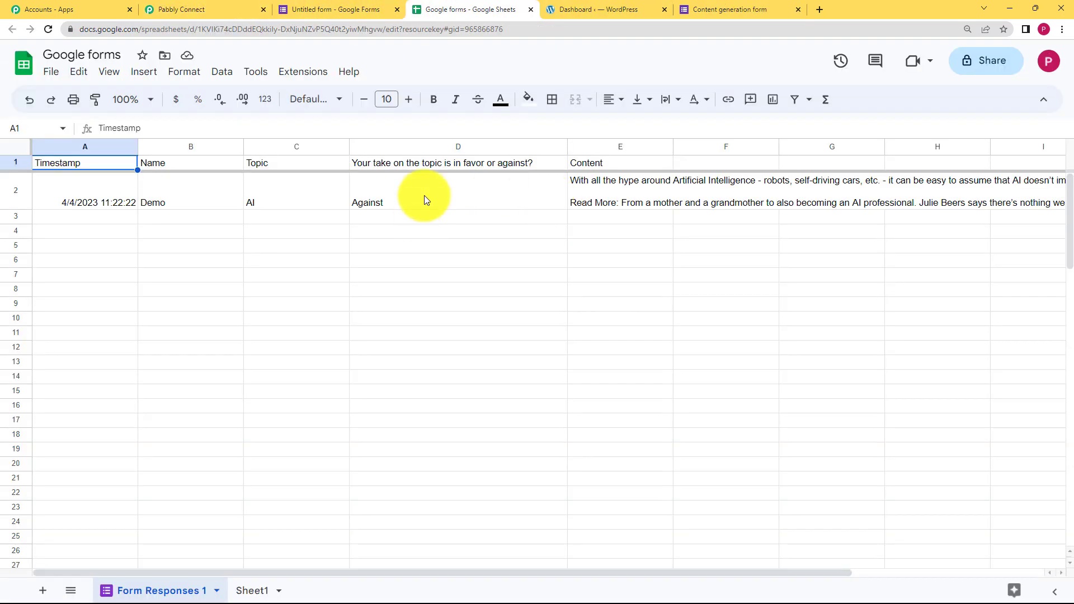
{"action": "left_click", "coordinate": [350, 13]}
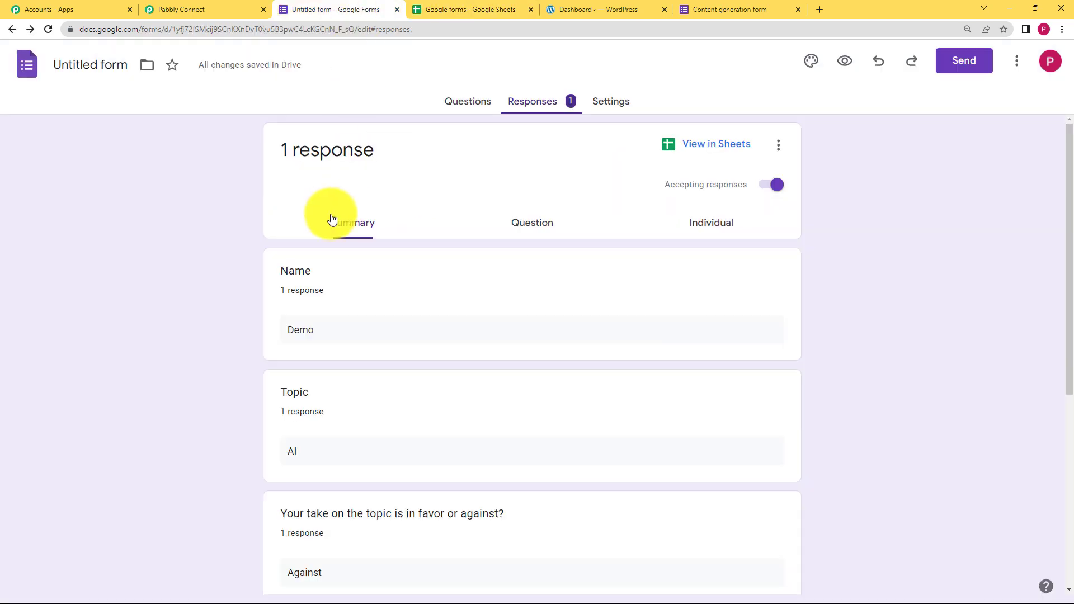
{"action": "left_click", "coordinate": [495, 4]}
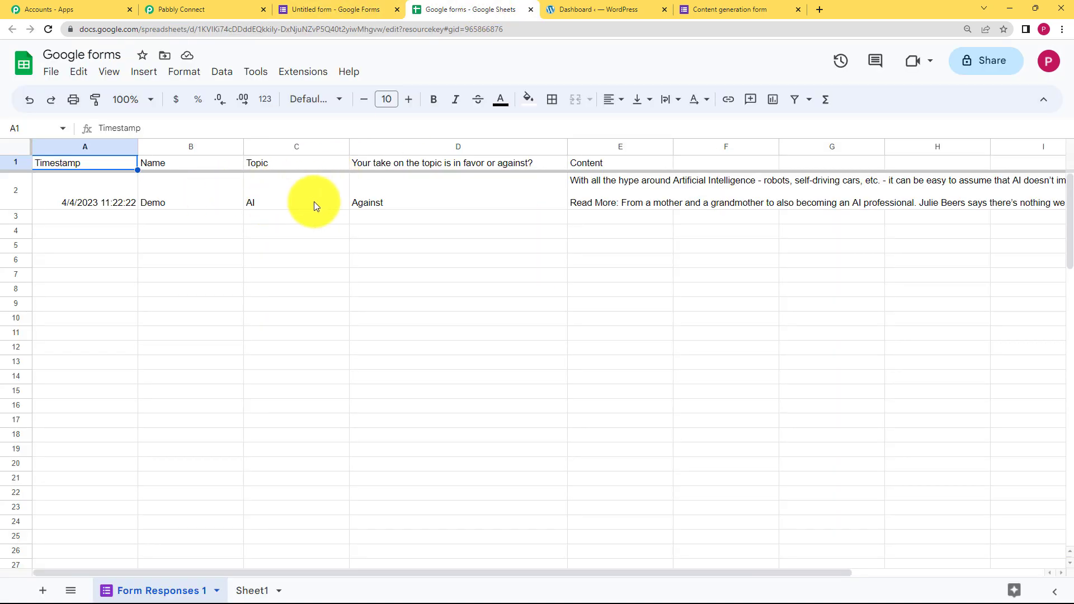
{"action": "left_click", "coordinate": [91, 220]}
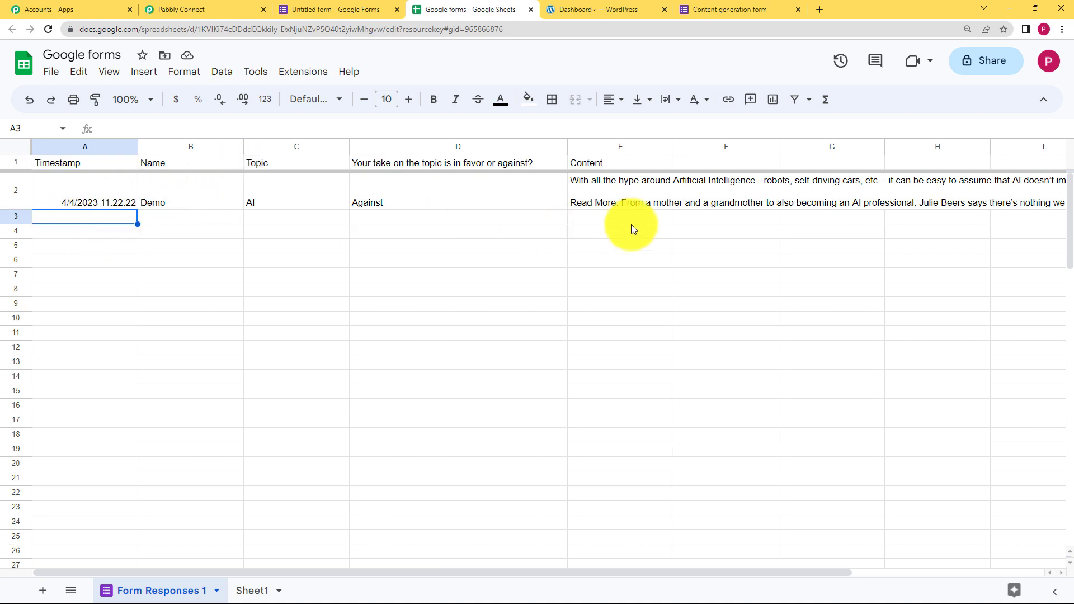
{"action": "left_click", "coordinate": [343, 8]}
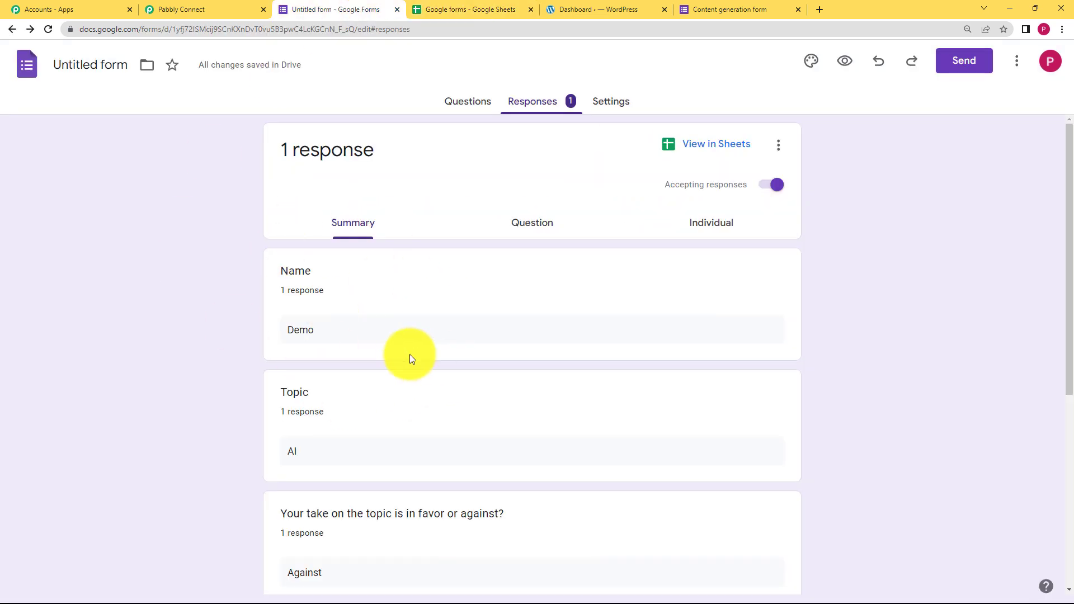
{"action": "left_click", "coordinate": [499, 6]}
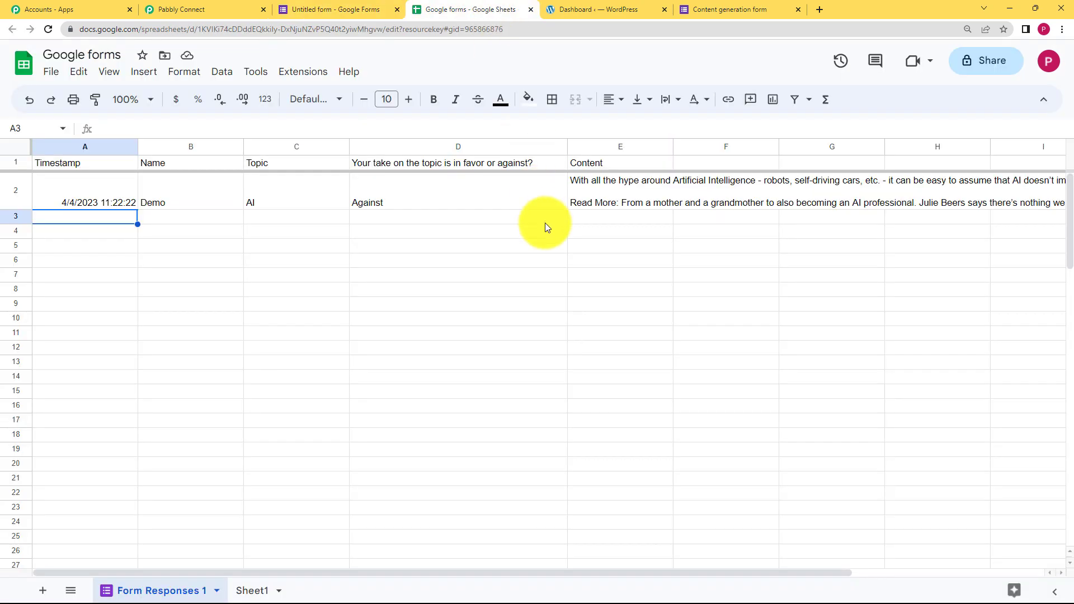
{"action": "left_click", "coordinate": [240, 7]}
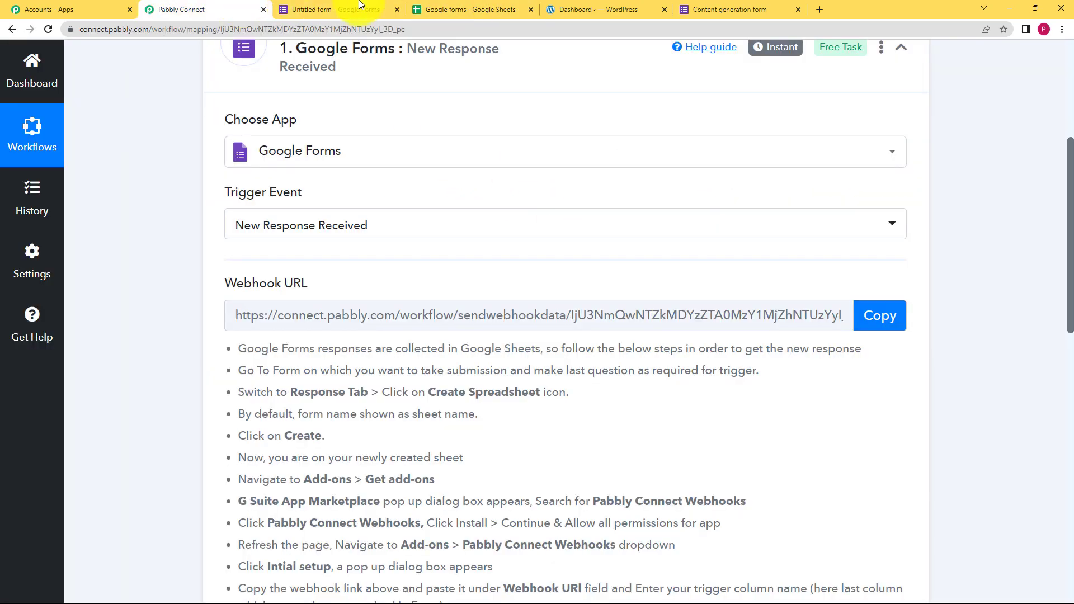
{"action": "left_click", "coordinate": [467, 9]}
{"action": "left_click", "coordinate": [213, 9]}
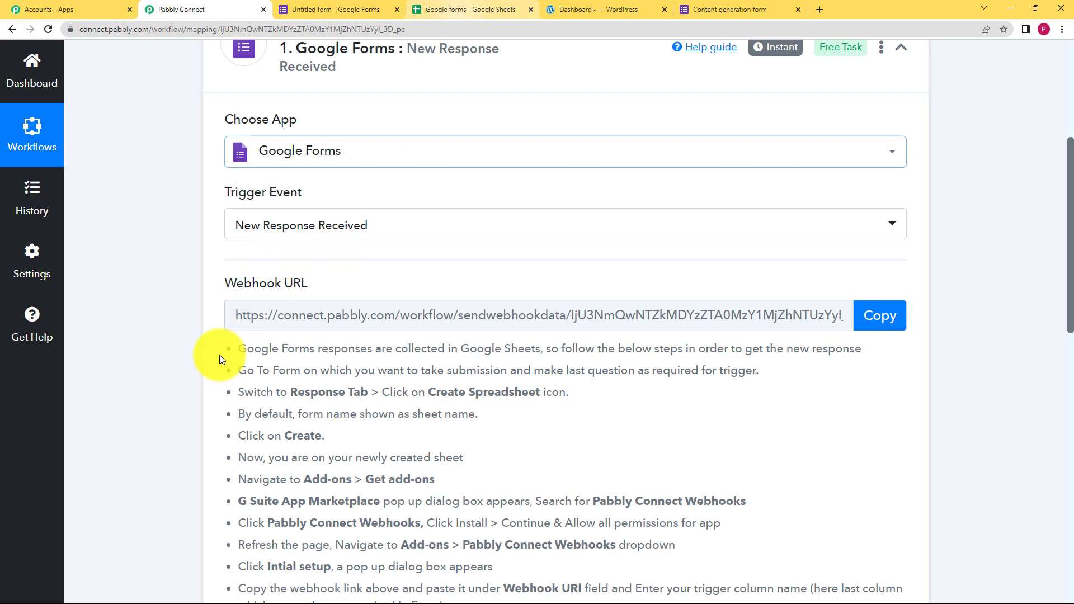
- Read the add-on setup instructions in Pabbly, then open the spreadsheet's Extensions menu
{"action": "left_click_drag", "start_coordinate": [221, 340], "coordinate": [498, 566]}
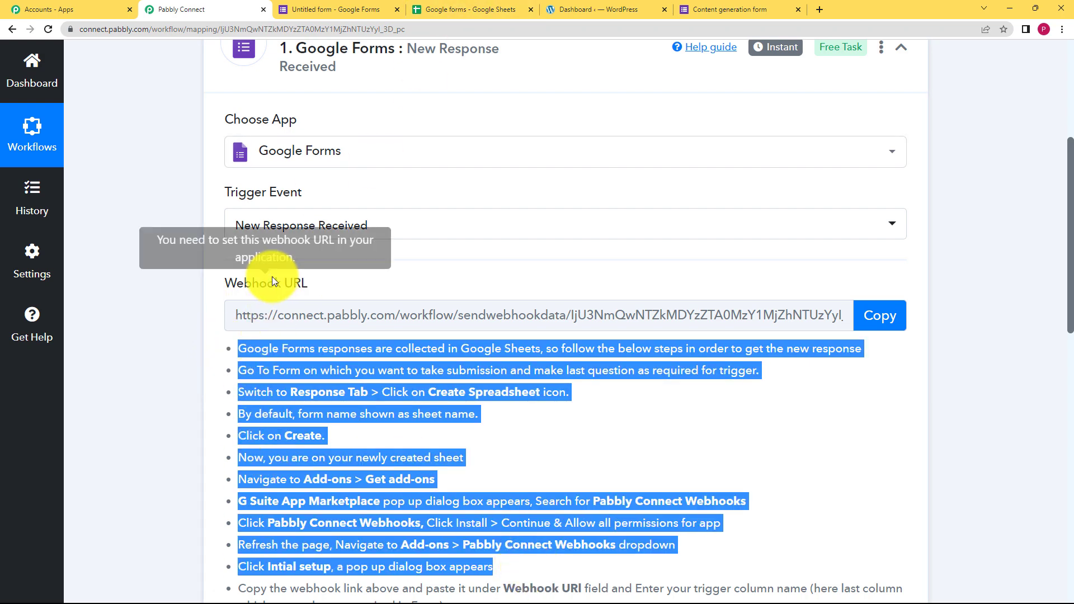
{"action": "left_click", "coordinate": [206, 293]}
{"action": "scroll", "coordinate": [253, 246], "scroll_direction": "down", "scroll_amount": 2}
{"action": "left_click", "coordinate": [481, 7]}
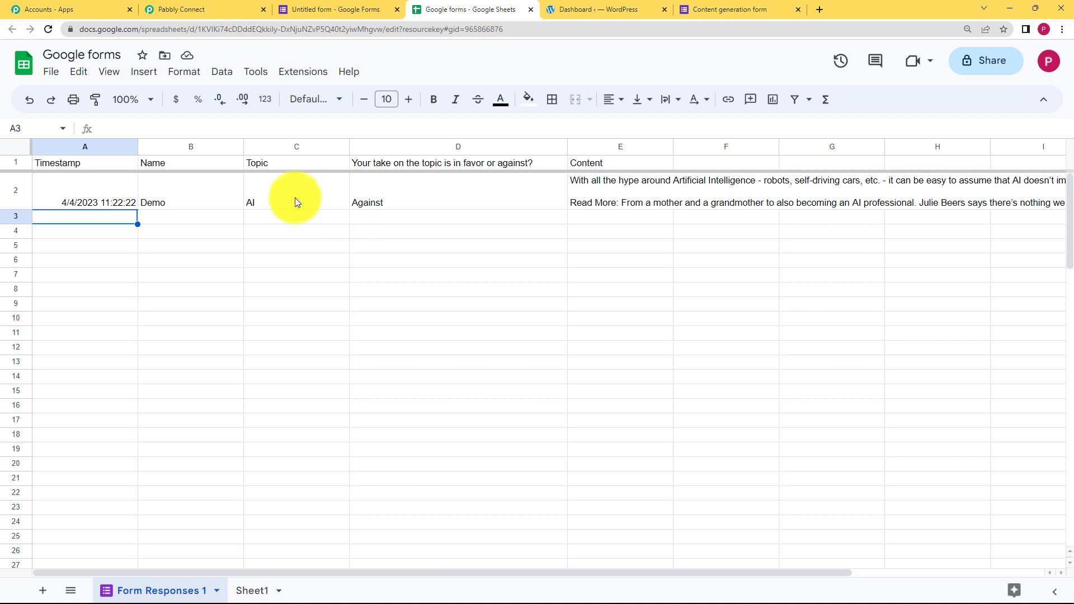
{"action": "left_click", "coordinate": [300, 75]}
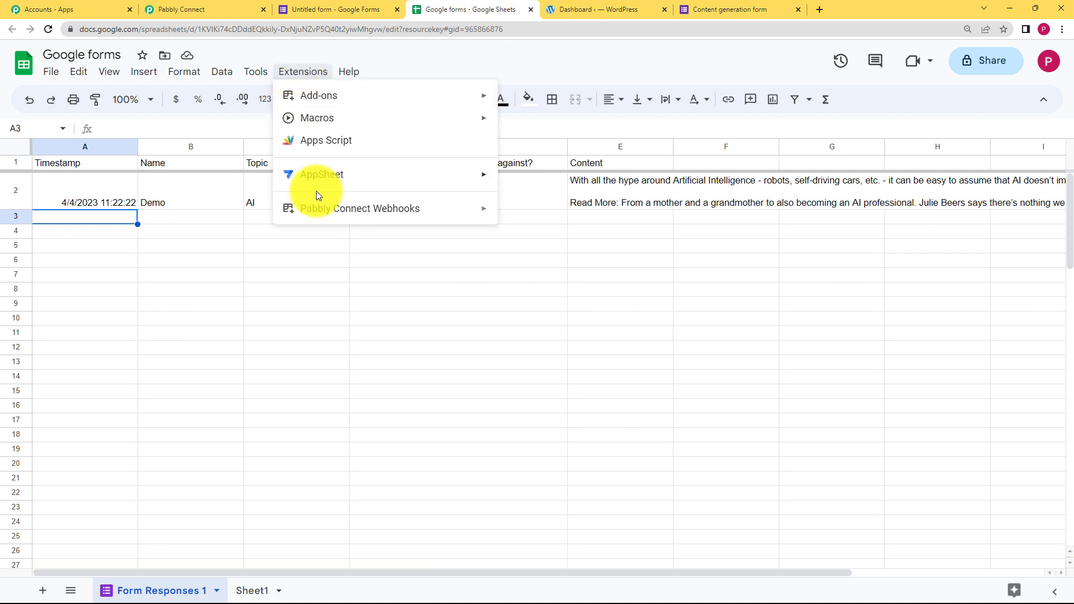
- Search the add-on marketplace for 'pabbl' to confirm Pabbly Connect Webhooks is installed
{"action": "mouse_move", "coordinate": [350, 100]}
{"action": "left_click", "coordinate": [573, 106]}
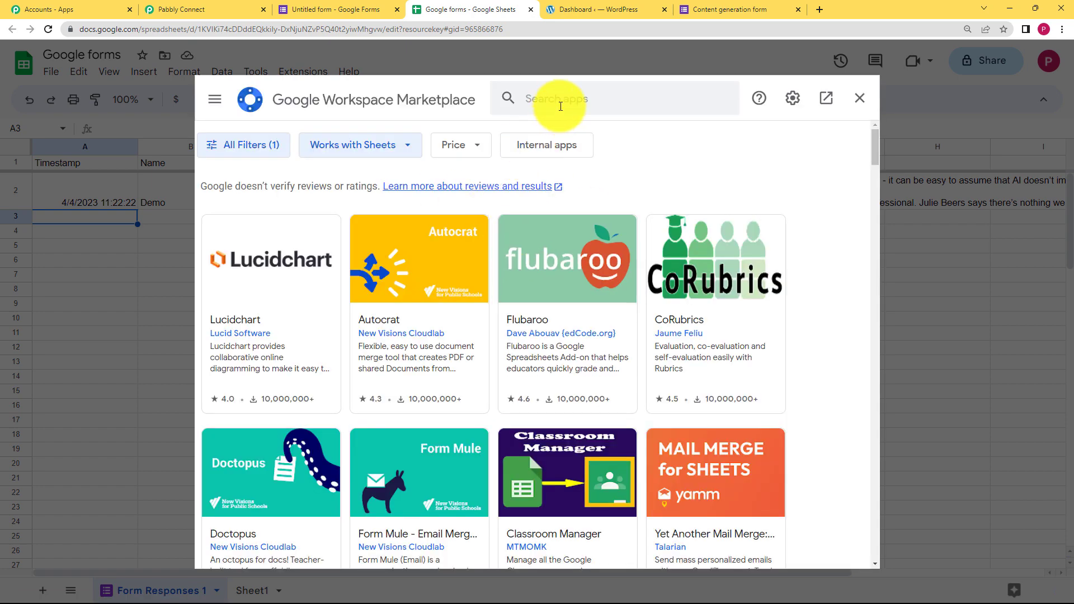
{"action": "left_click", "coordinate": [558, 101]}
{"action": "type", "text": "pabbly"}
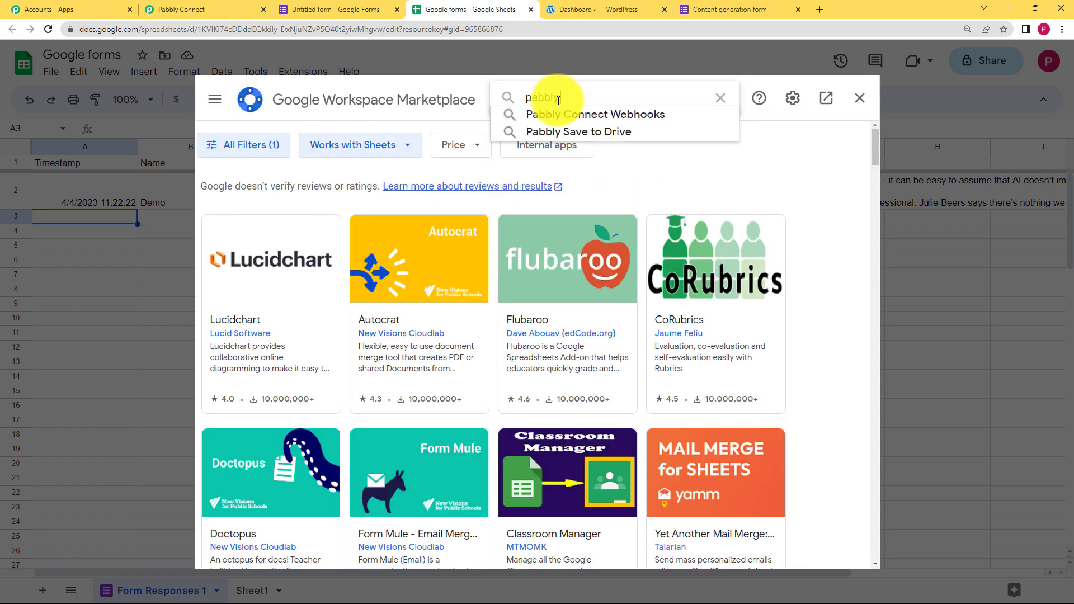
{"action": "left_click", "coordinate": [563, 114]}
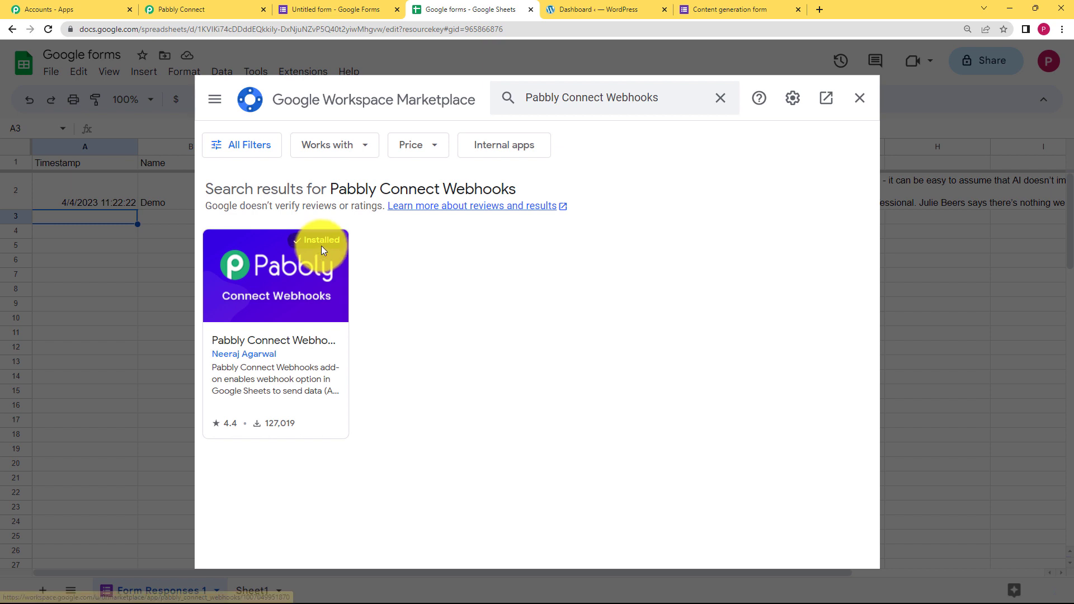
{"action": "left_click", "coordinate": [859, 98]}
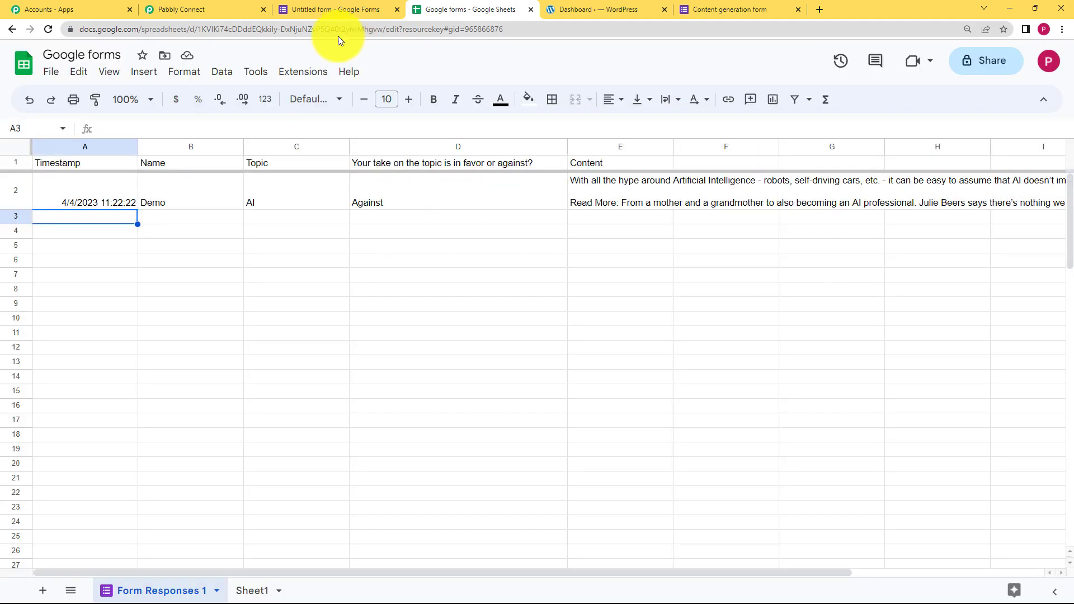
{"action": "left_click", "coordinate": [316, 71]}
{"action": "mouse_move", "coordinate": [360, 216]}
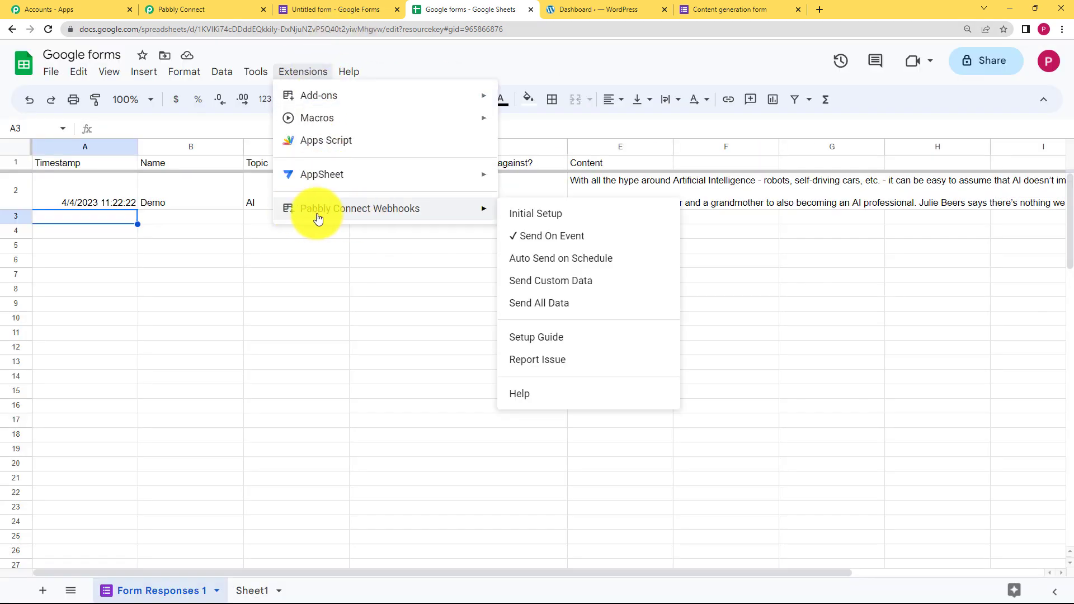
- Replace the Initial Setup webhook URL with the one copied from the Pabbly workflow
{"action": "left_click", "coordinate": [541, 217]}
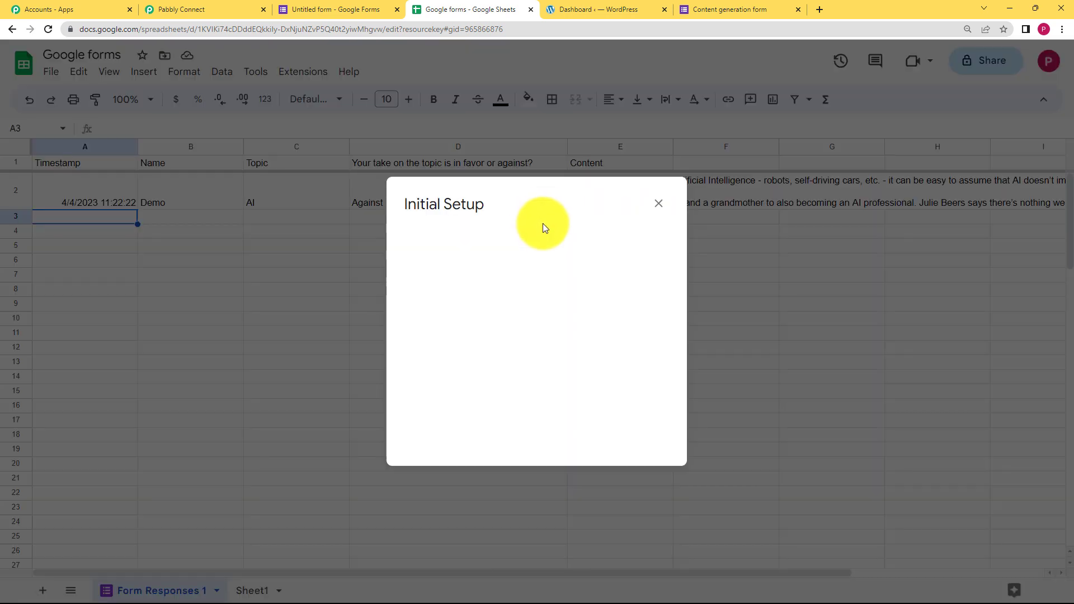
{"action": "left_click", "coordinate": [558, 309]}
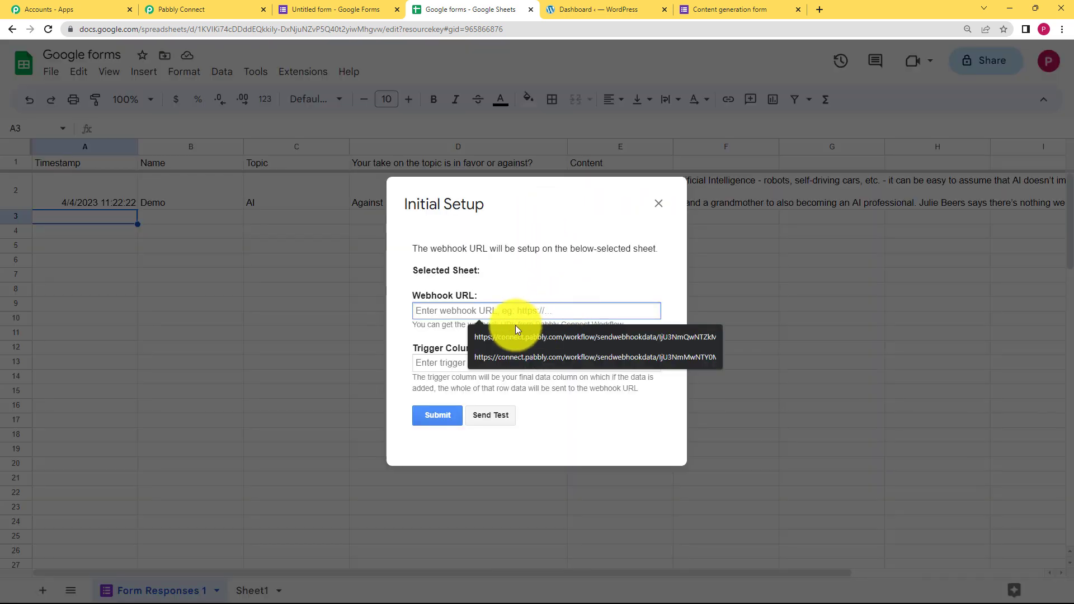
{"action": "left_click", "coordinate": [226, 7]}
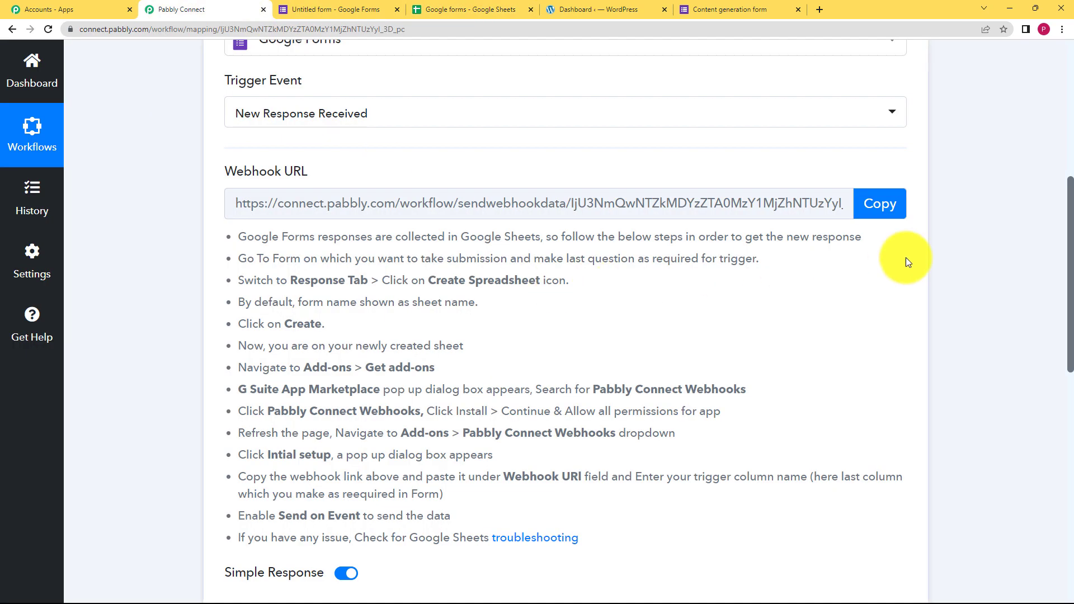
{"action": "left_click", "coordinate": [897, 209]}
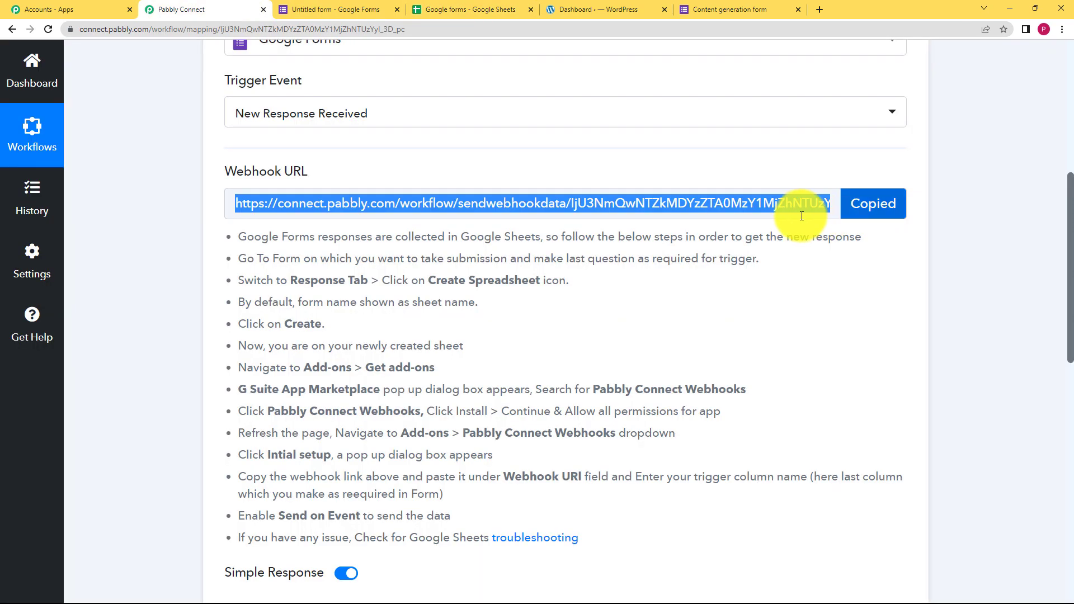
{"action": "left_click", "coordinate": [493, 9]}
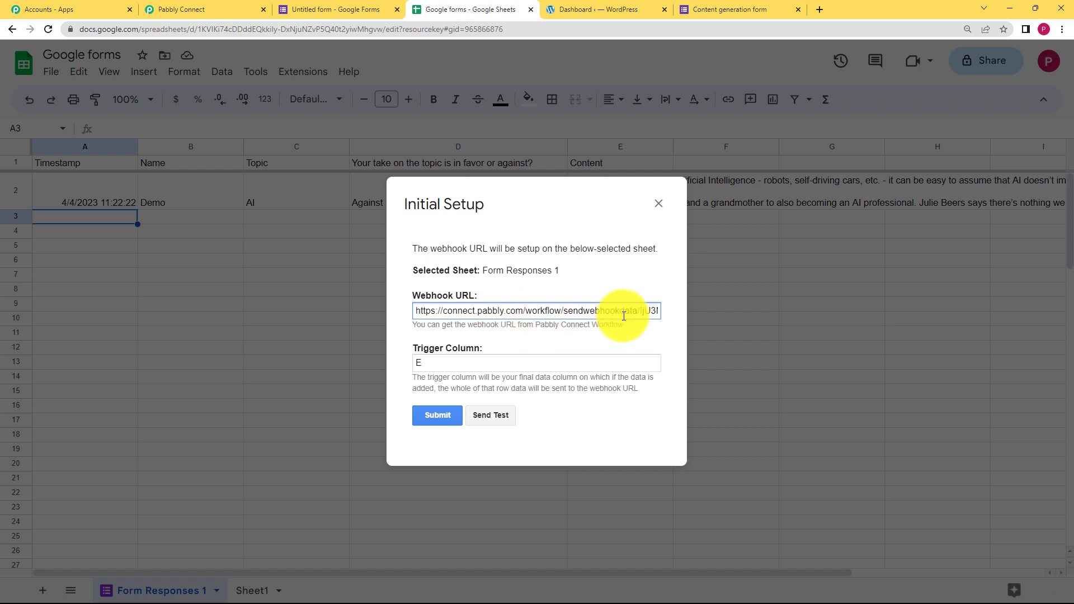
{"action": "left_click_drag", "start_coordinate": [646, 313], "coordinate": [278, 292]}
{"action": "key", "text": "BackSpace"}
{"action": "left_click", "coordinate": [509, 312]}
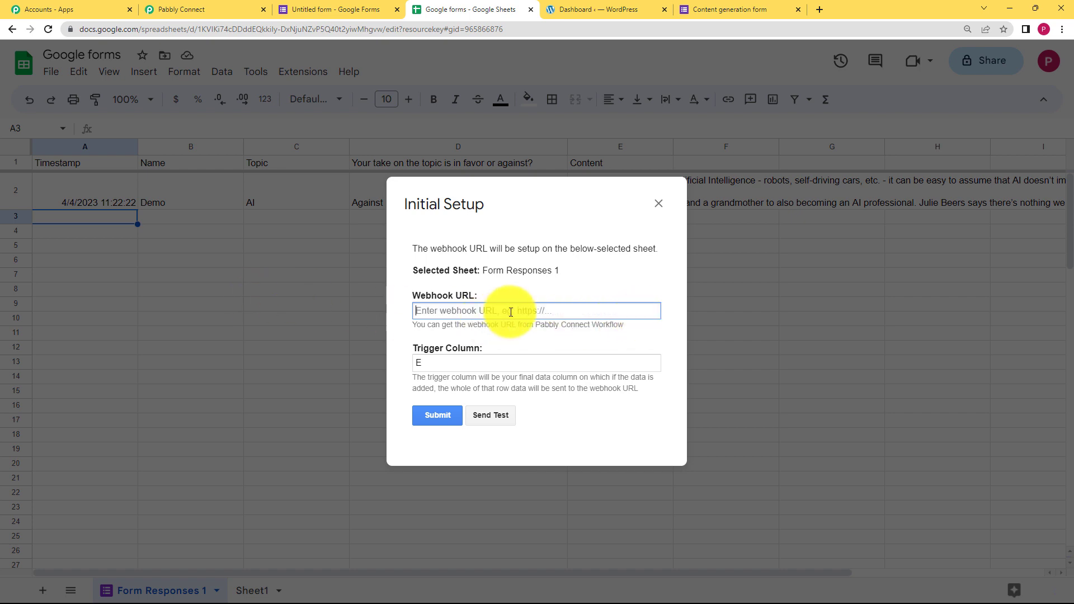
- Set trigger column E, submit the setup, and send test data successfully
{"action": "left_click", "coordinate": [459, 364]}
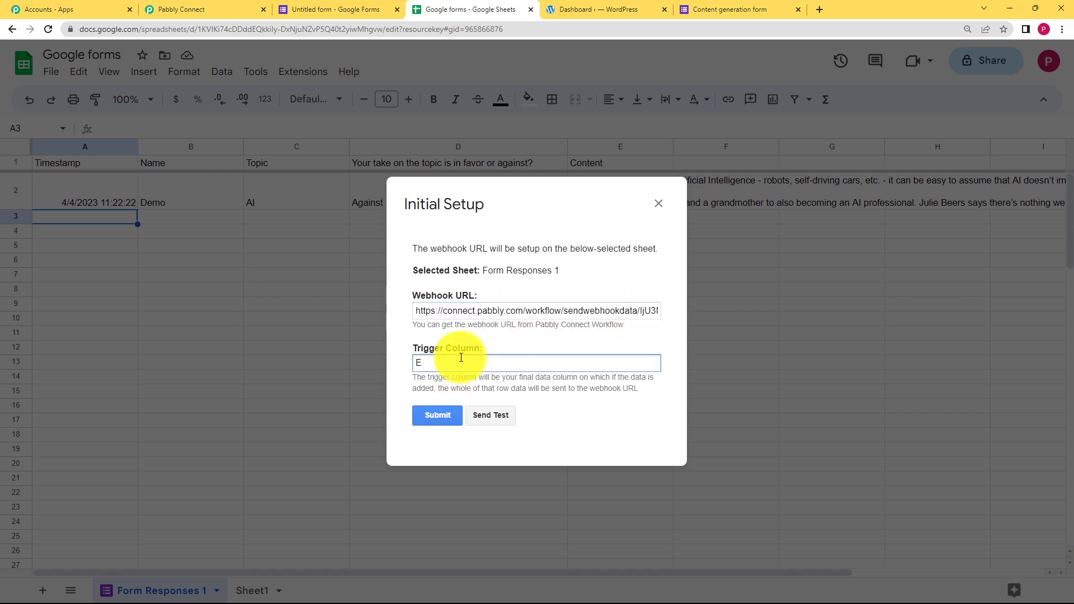
{"action": "left_click_drag", "start_coordinate": [533, 191], "coordinate": [533, 237]}
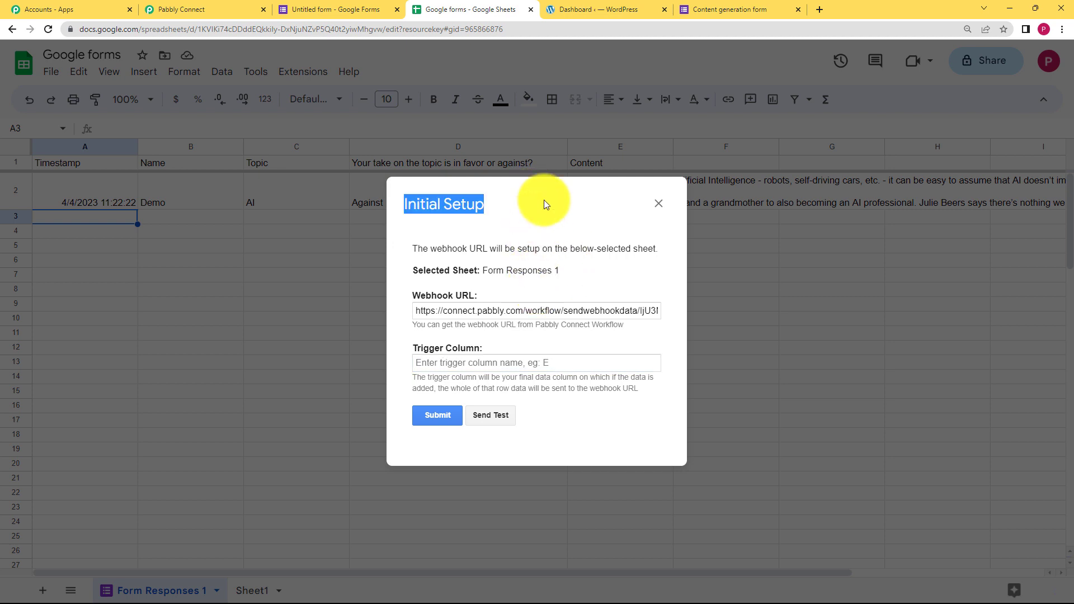
{"action": "left_click_drag", "start_coordinate": [544, 200], "coordinate": [518, 183]}
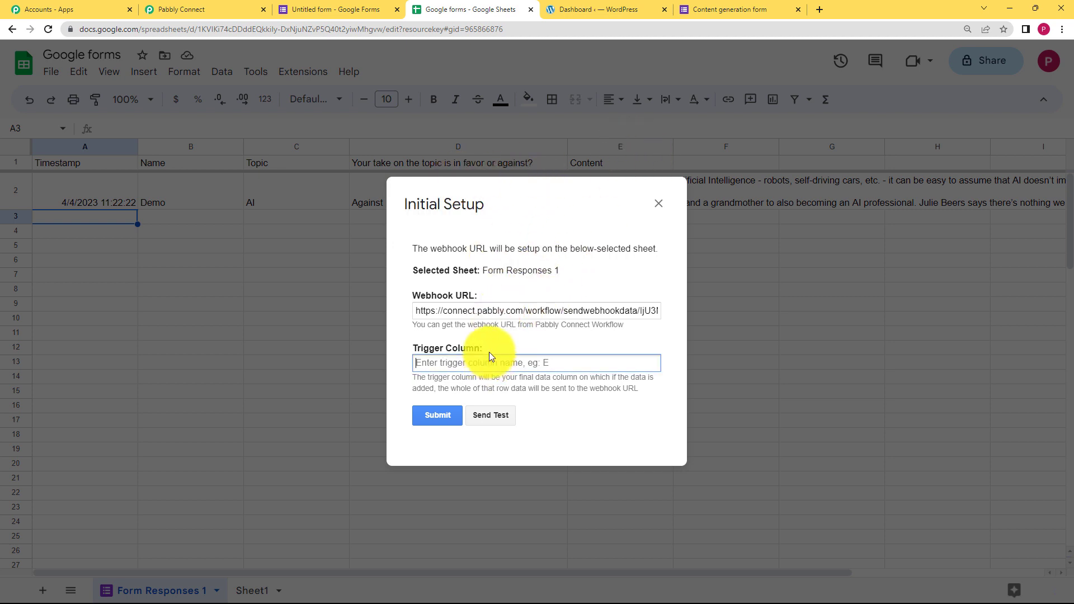
{"action": "type", "text": "E"}
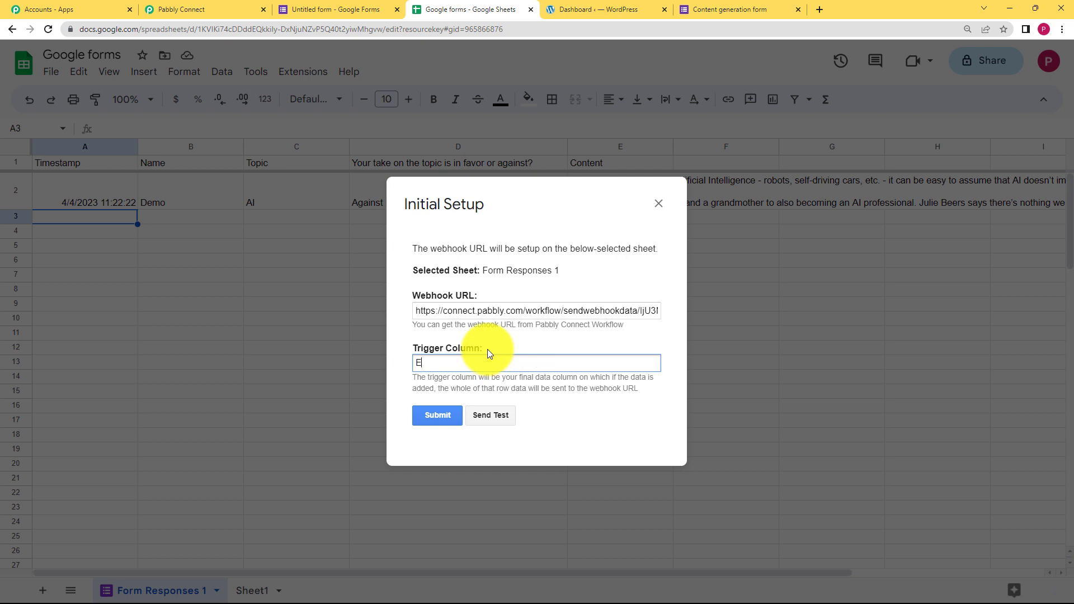
{"action": "left_click", "coordinate": [432, 415]}
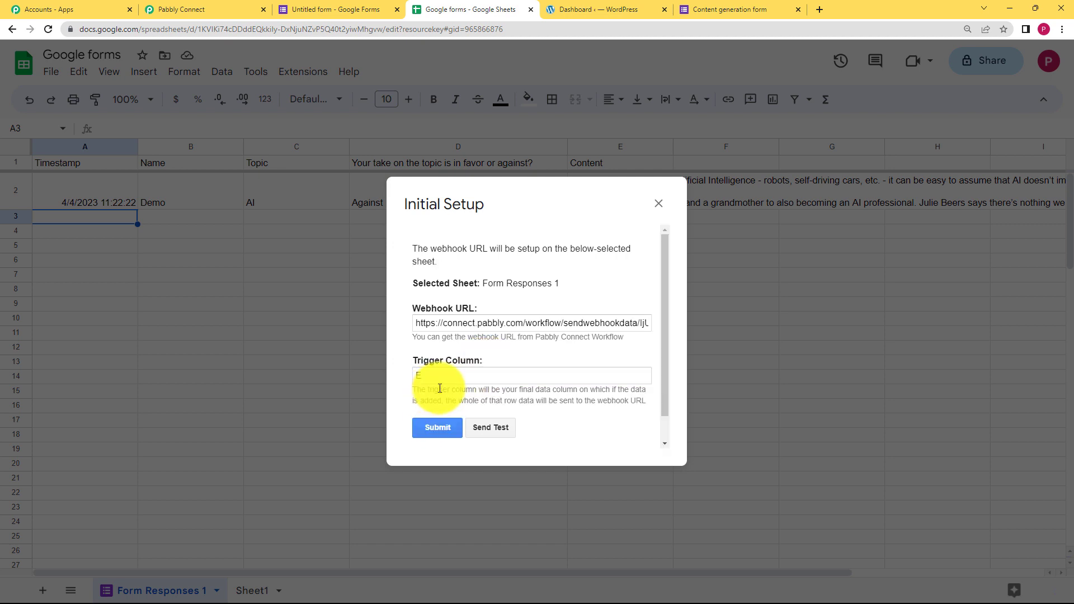
{"action": "scroll", "coordinate": [442, 388], "scroll_direction": "down", "scroll_amount": 1}
{"action": "left_click", "coordinate": [488, 403]}
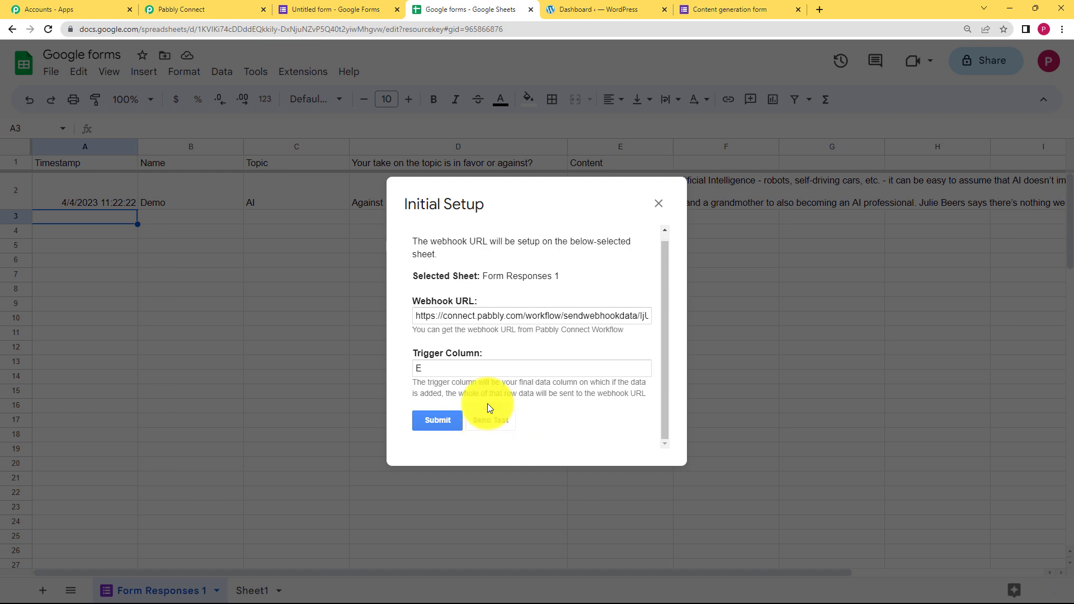
{"action": "scroll", "coordinate": [485, 374], "scroll_direction": "down", "scroll_amount": 3}
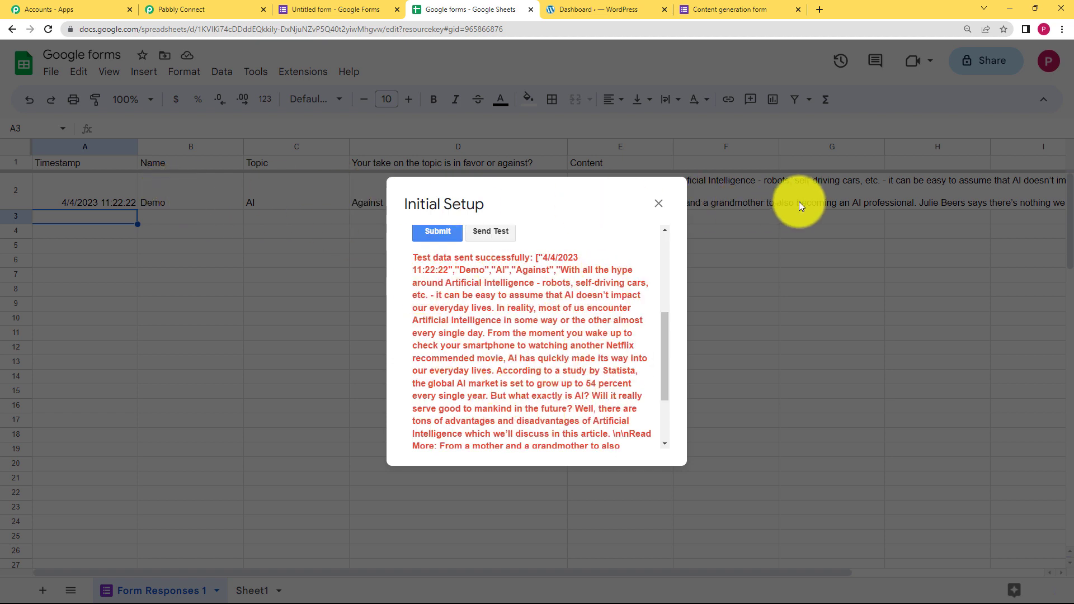
{"action": "left_click", "coordinate": [658, 207]}
- Enable the Pabbly Connect Webhooks add-on's Send On Event option
{"action": "left_click", "coordinate": [297, 74]}
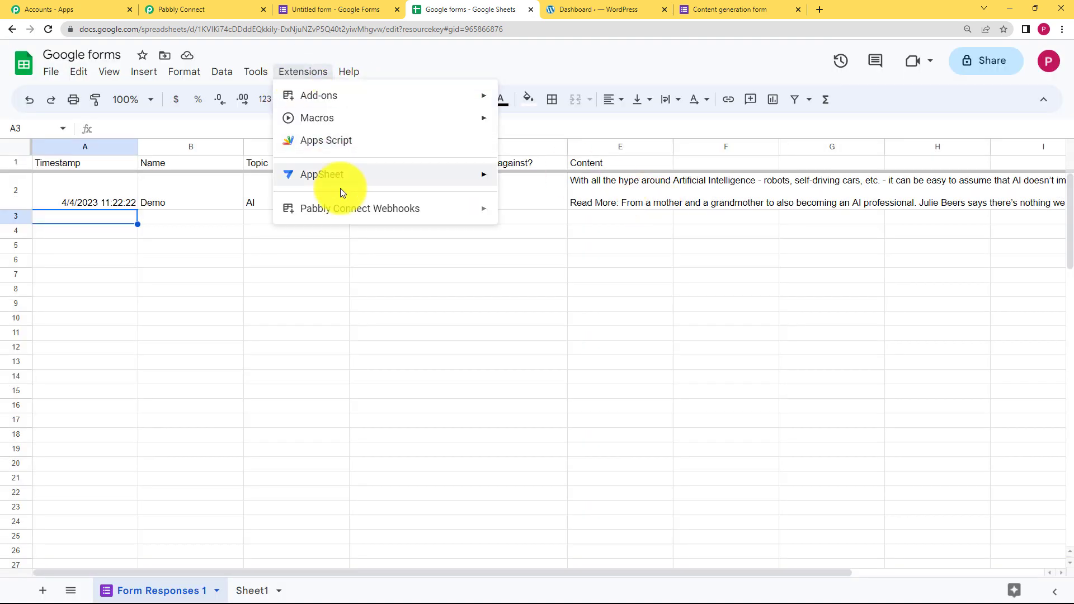
{"action": "mouse_move", "coordinate": [353, 210]}
{"action": "left_click", "coordinate": [592, 236]}
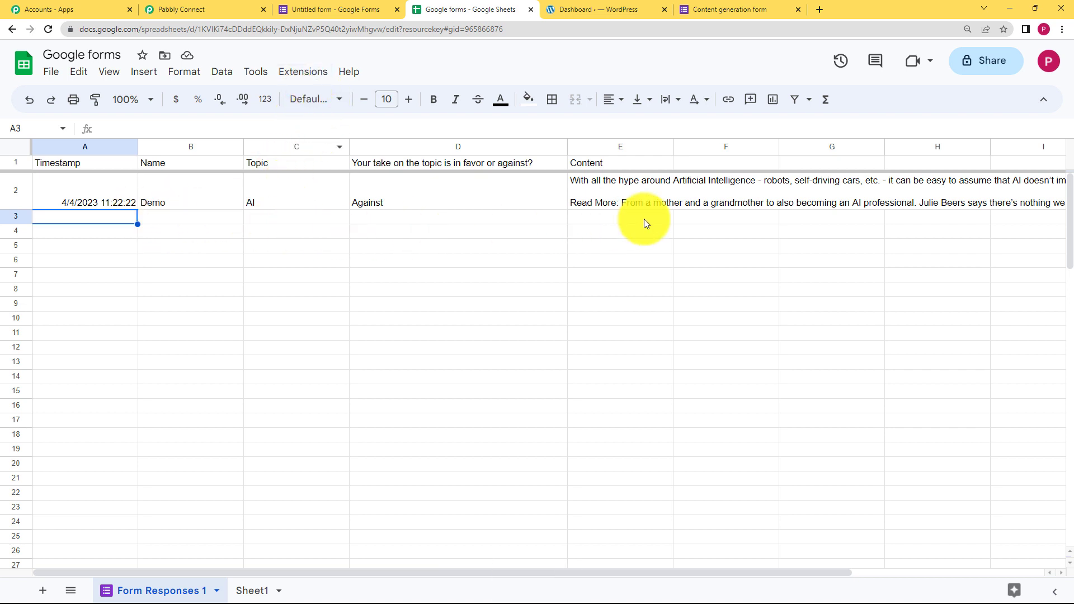
- Check the captured sheet response in Pabbly and start re-capturing the webhook response
{"action": "left_click", "coordinate": [160, 5]}
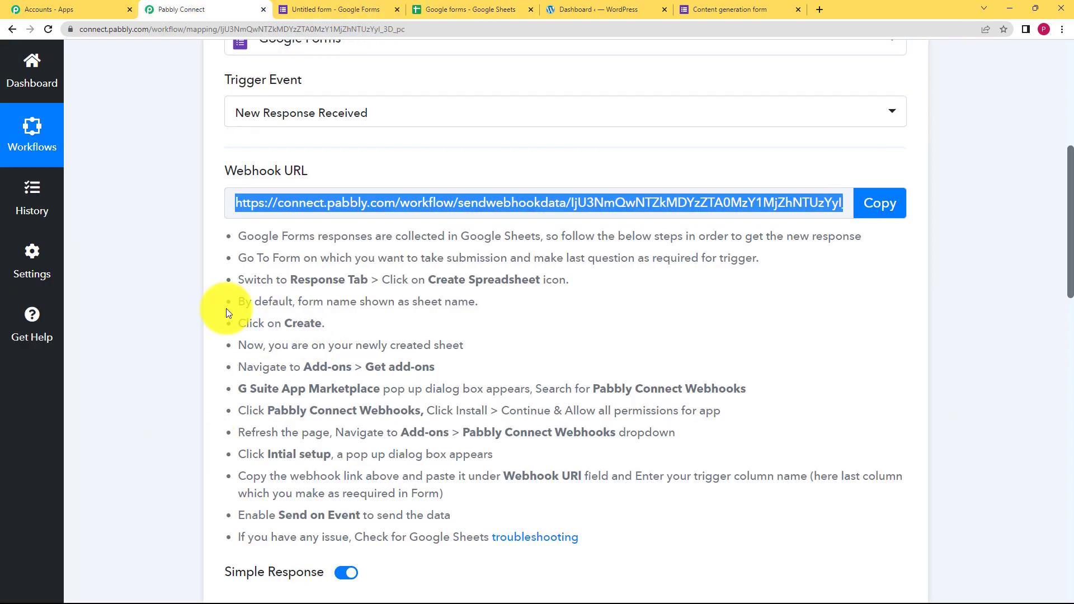
{"action": "scroll", "coordinate": [223, 299], "scroll_direction": "down", "scroll_amount": 9}
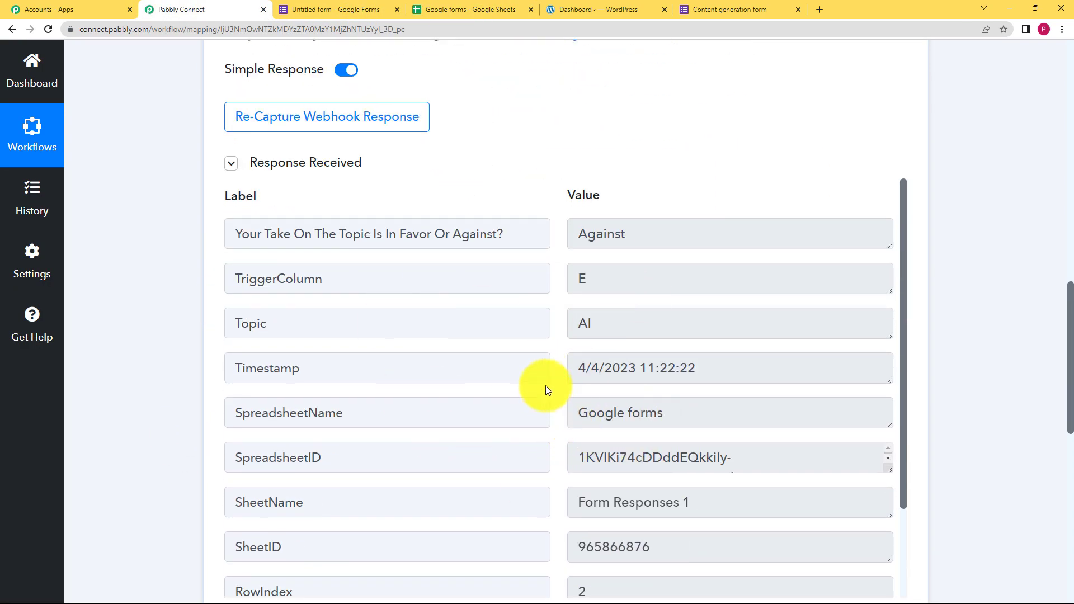
{"action": "left_click", "coordinate": [491, 8]}
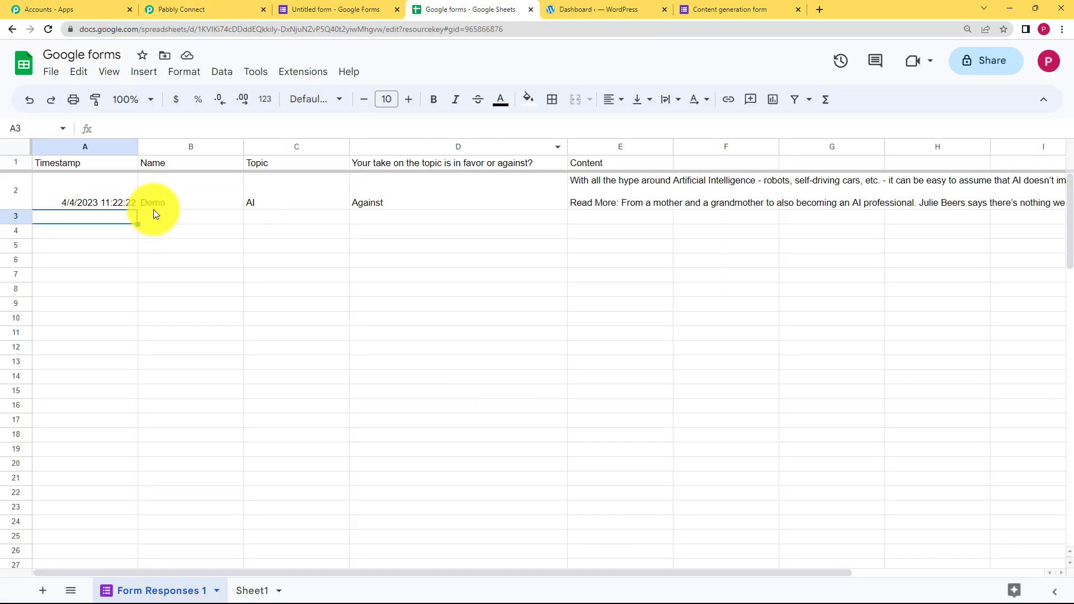
{"action": "left_click", "coordinate": [354, 9]}
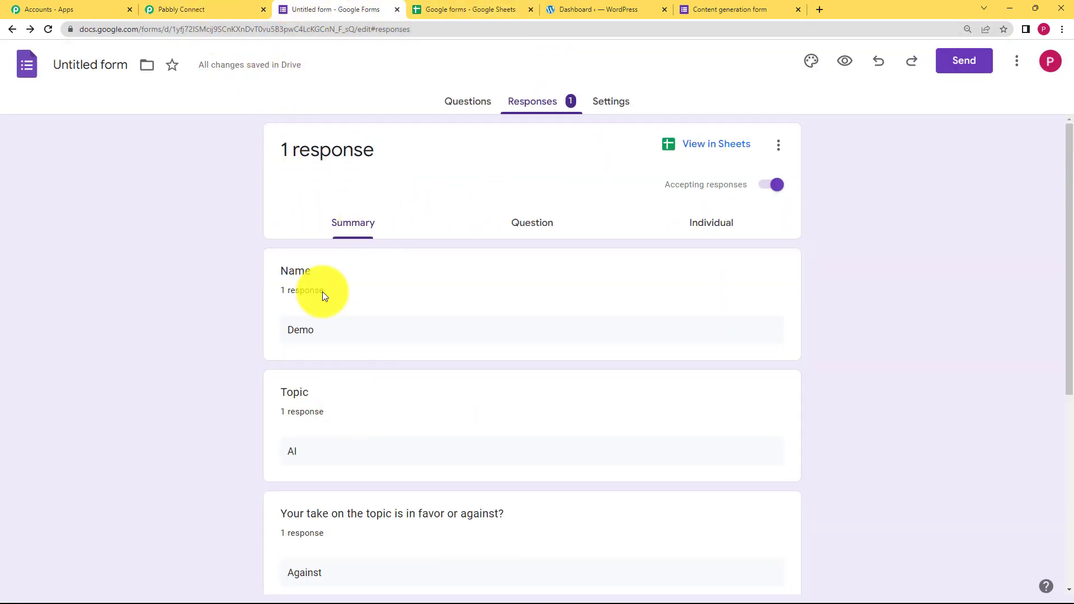
{"action": "left_click", "coordinate": [694, 8]}
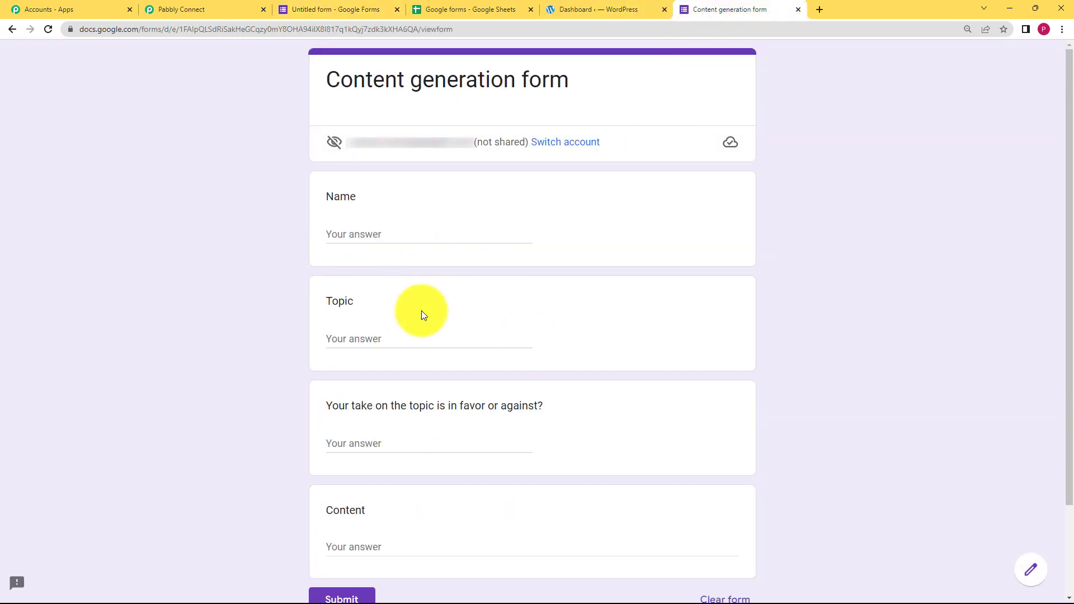
{"action": "left_click", "coordinate": [241, 5]}
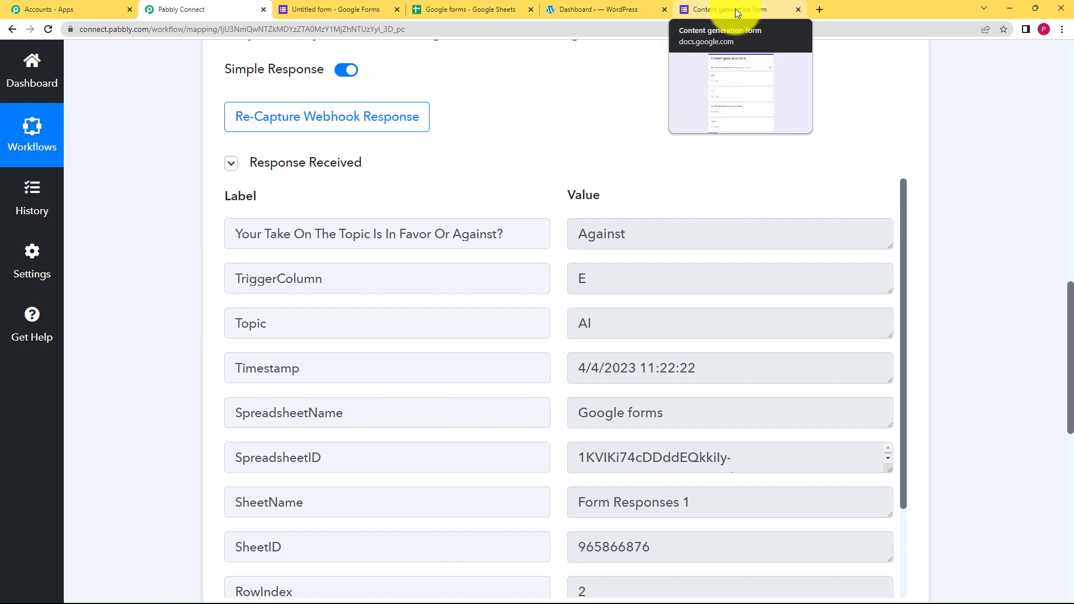
{"action": "left_click", "coordinate": [355, 117]}
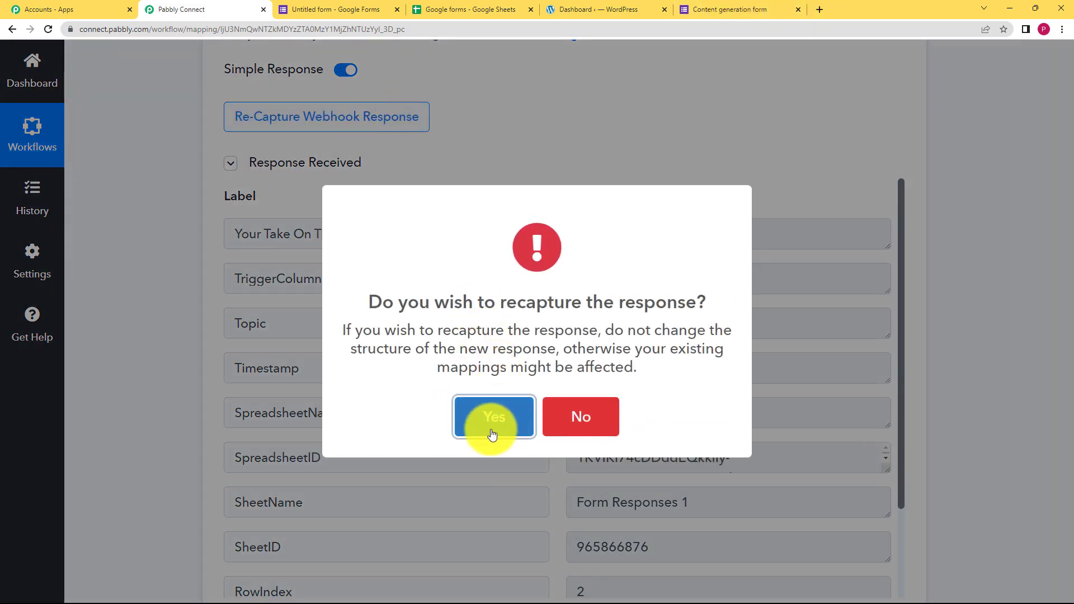
- Confirm the recapture, then enter a name and answer Topic in the Content generation form
{"action": "left_click", "coordinate": [492, 429]}
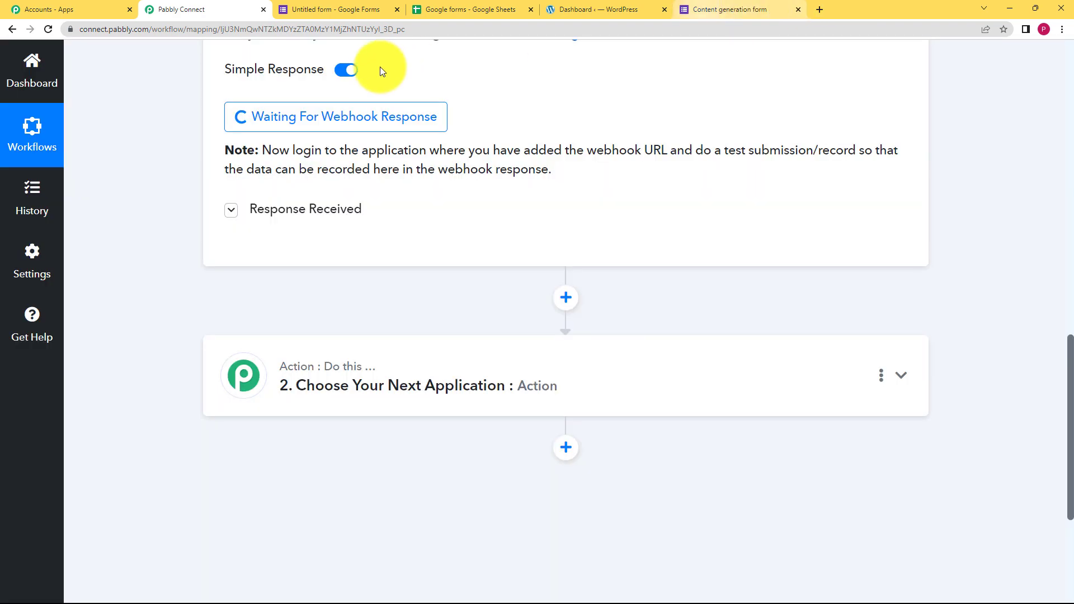
{"action": "left_click", "coordinate": [727, 5]}
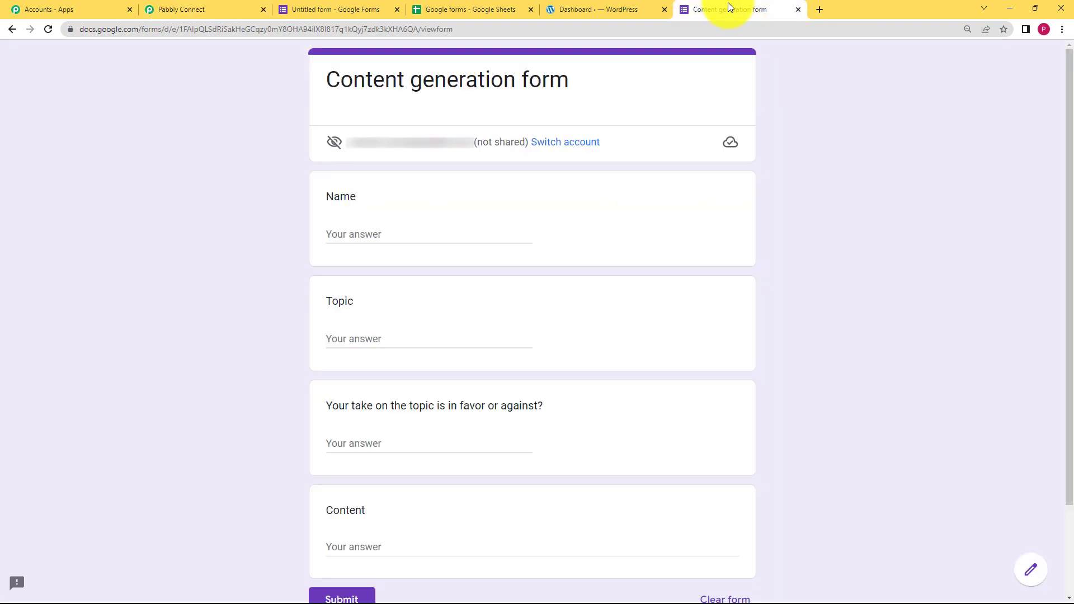
{"action": "left_click", "coordinate": [410, 236]}
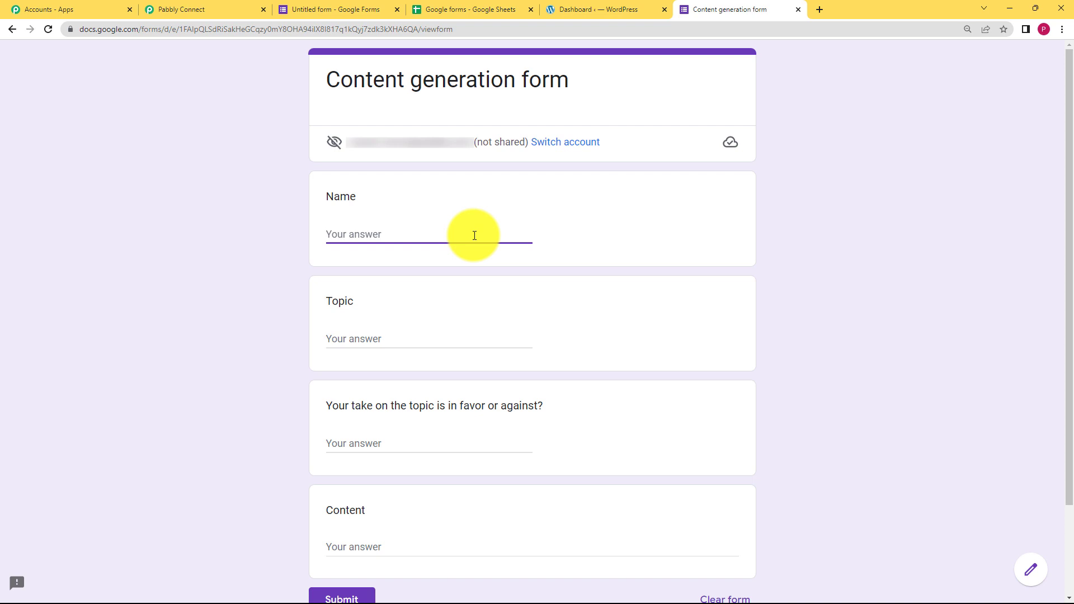
{"action": "type", "text": "Demo User"}
{"action": "left_click", "coordinate": [393, 336]}
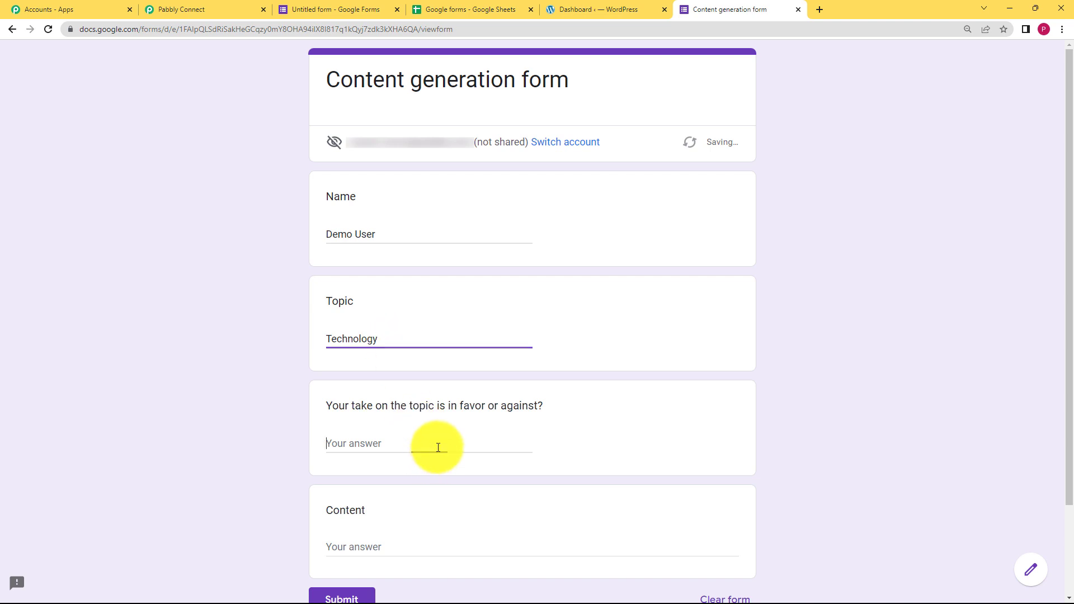
{"action": "type", "text": "A"}
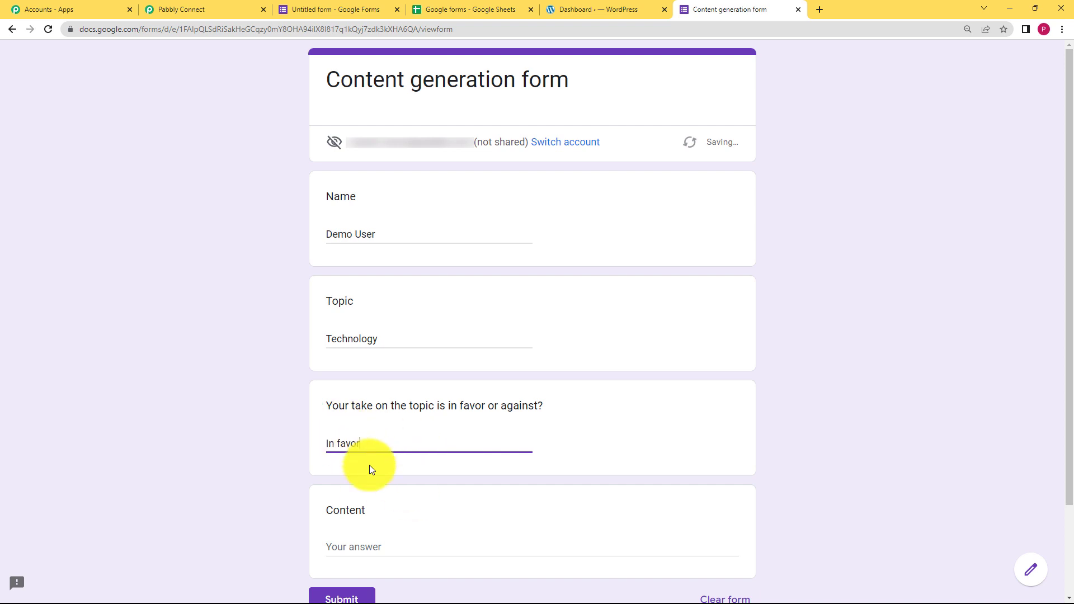
- Paste the prepared article text into Content and submit the response
{"action": "left_click", "coordinate": [390, 547]}
{"action": "scroll", "coordinate": [325, 475], "scroll_direction": "down", "scroll_amount": 1}
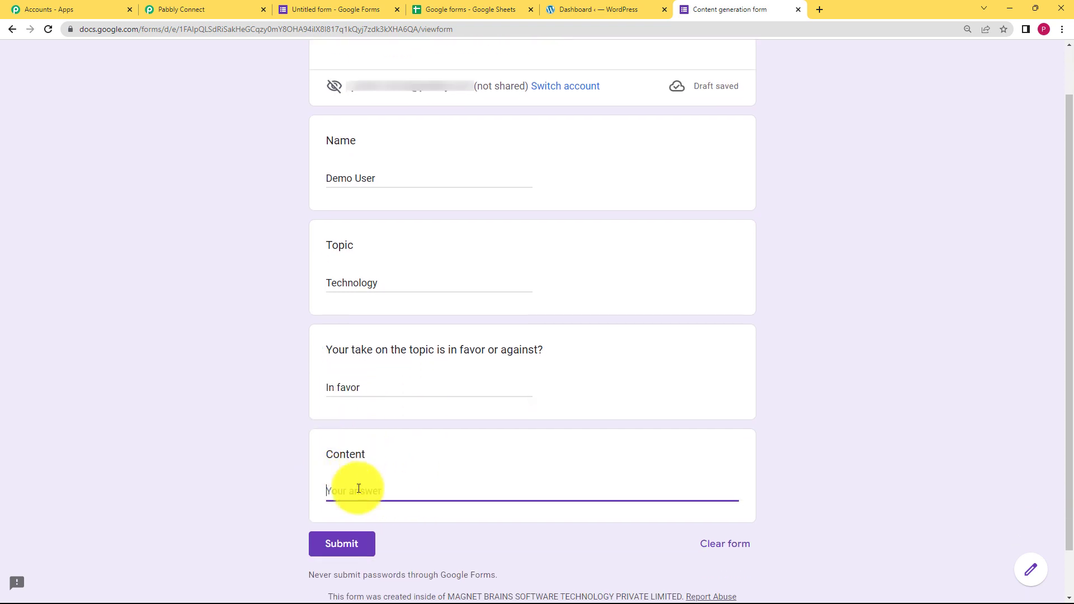
{"action": "right_click", "coordinate": [364, 491]}
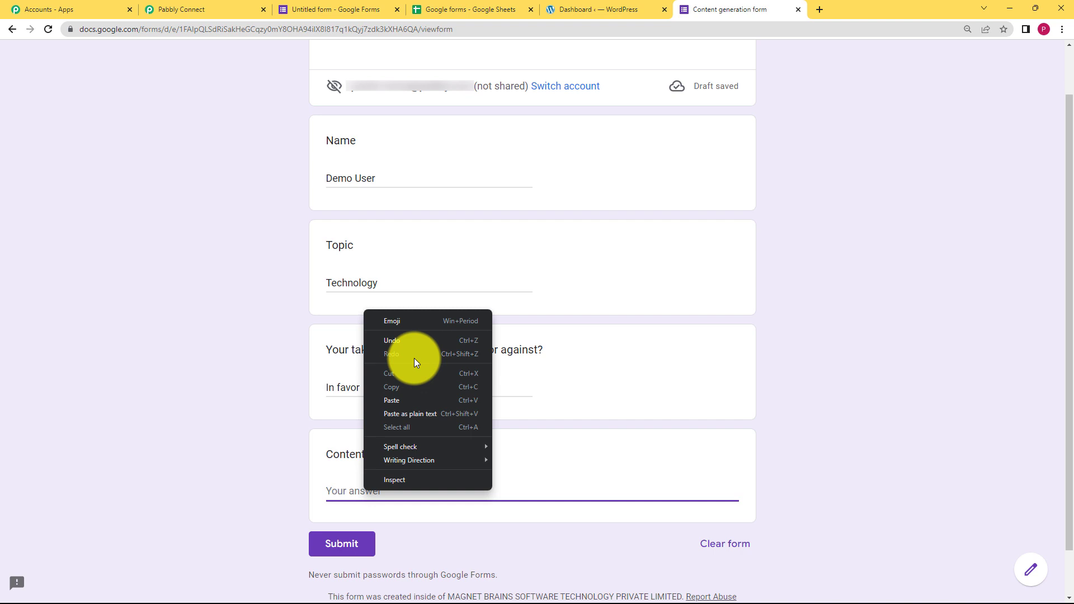
{"action": "left_click", "coordinate": [413, 400]}
{"action": "left_click", "coordinate": [358, 583]}
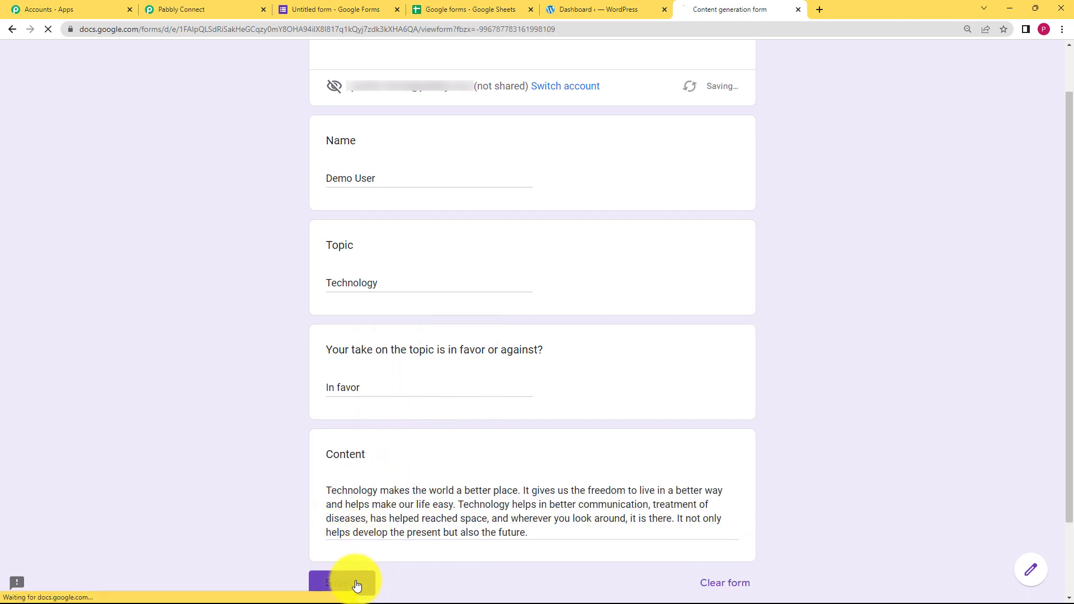
{"action": "left_click", "coordinate": [244, 4]}
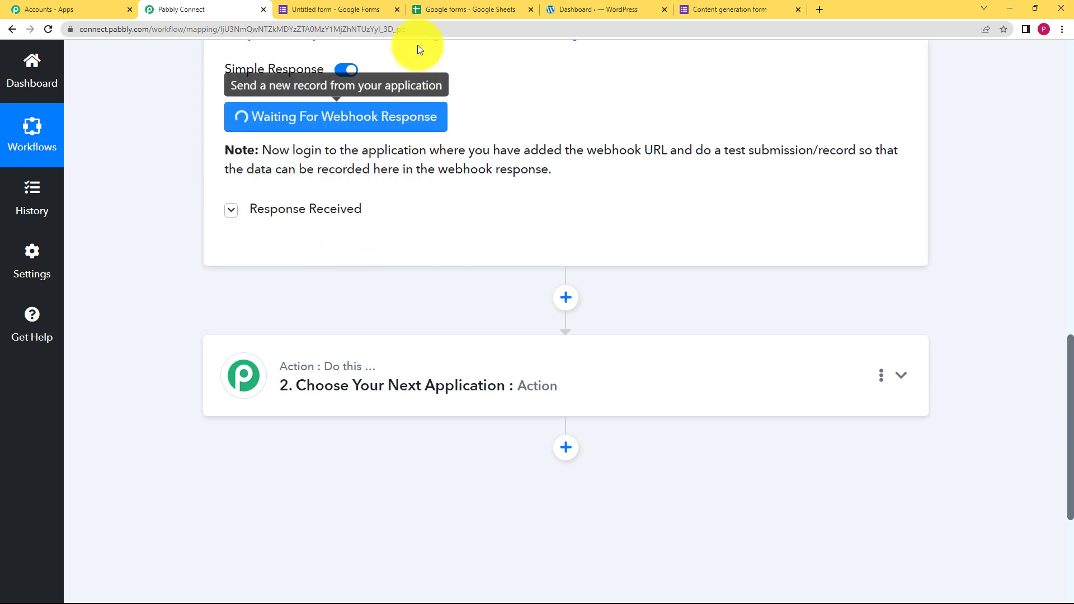
- Check the trigger's captured response against the sheet: Topic Technology, In favor, row 3
{"action": "left_click", "coordinate": [455, 8]}
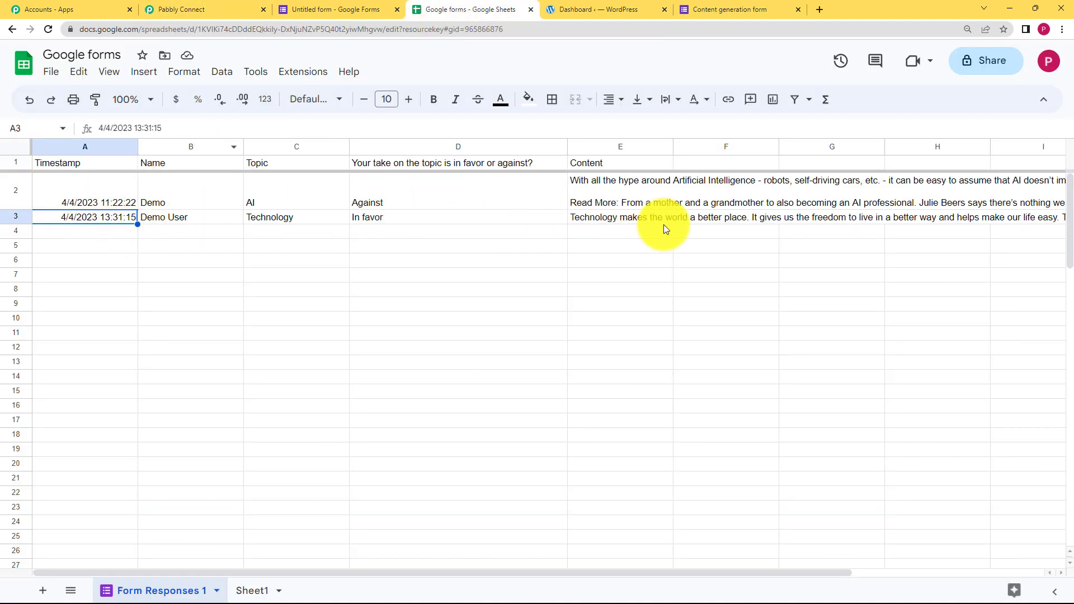
{"action": "left_click", "coordinate": [204, 8]}
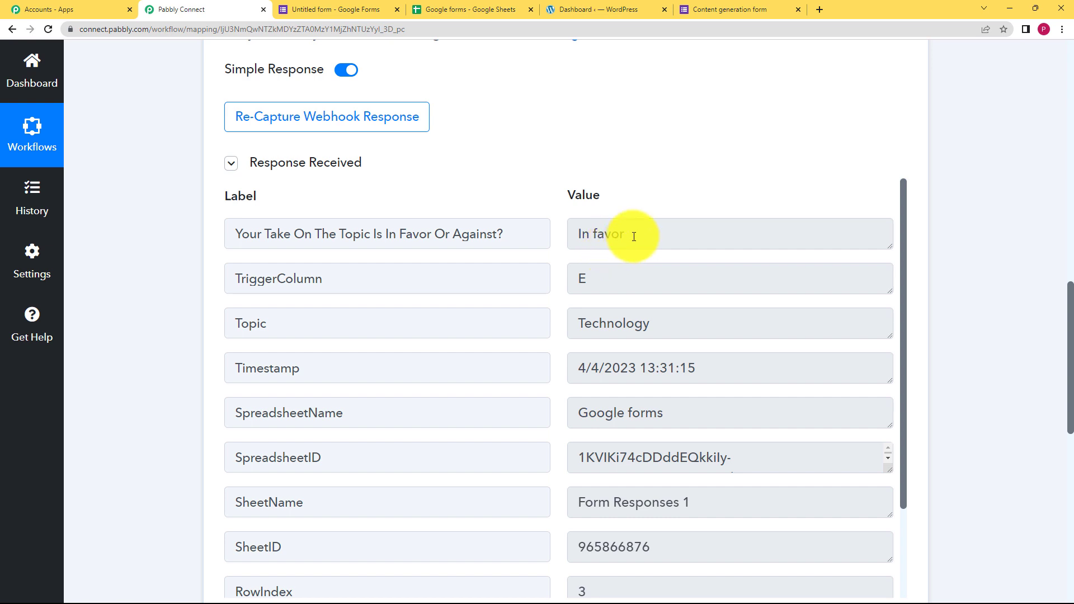
{"action": "left_click", "coordinate": [633, 236]}
{"action": "left_click", "coordinate": [687, 328]}
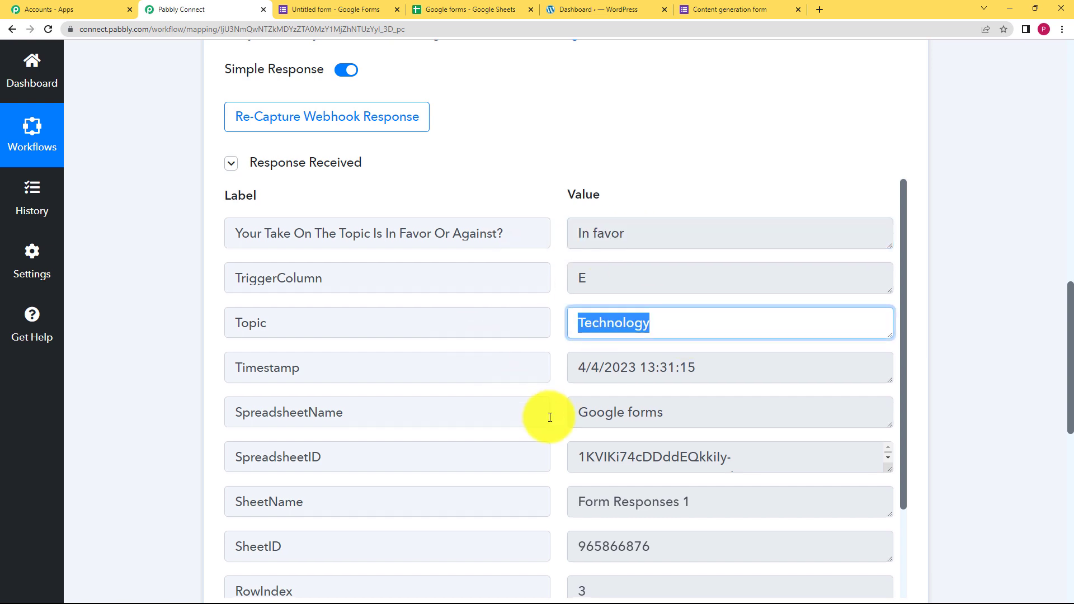
{"action": "scroll", "coordinate": [559, 391], "scroll_direction": "down", "scroll_amount": 2}
{"action": "left_click", "coordinate": [688, 299]}
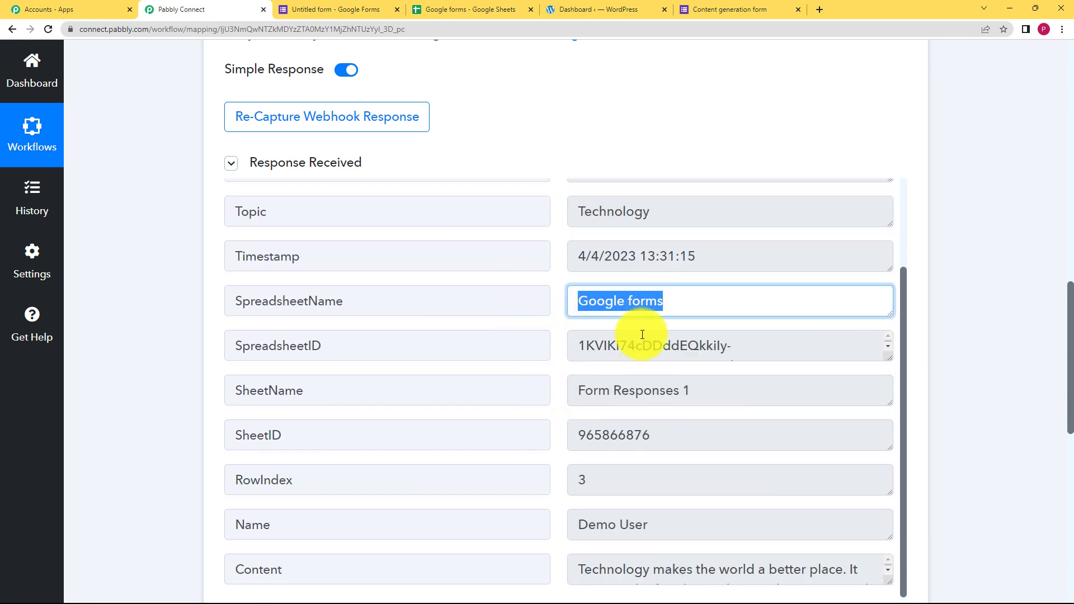
{"action": "scroll", "coordinate": [654, 414], "scroll_direction": "down", "scroll_amount": 1}
{"action": "scroll", "coordinate": [665, 424], "scroll_direction": "down", "scroll_amount": 4}
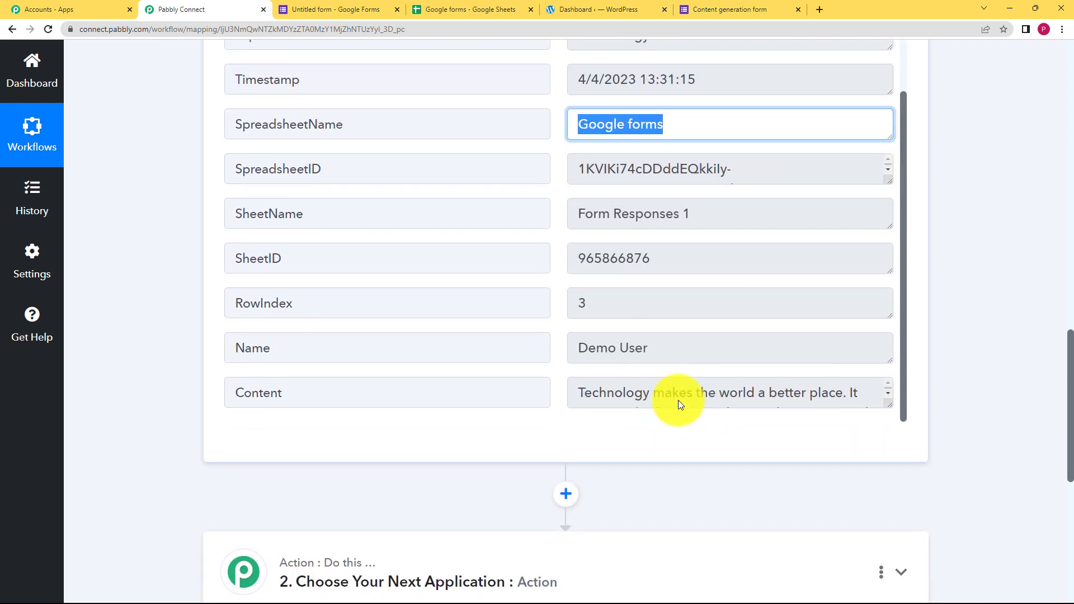
{"action": "mouse_move", "coordinate": [892, 361]}
{"action": "left_mouse_down"}
{"action": "mouse_move", "coordinate": [889, 422]}
{"action": "mouse_move", "coordinate": [880, 354]}
{"action": "left_mouse_up"}
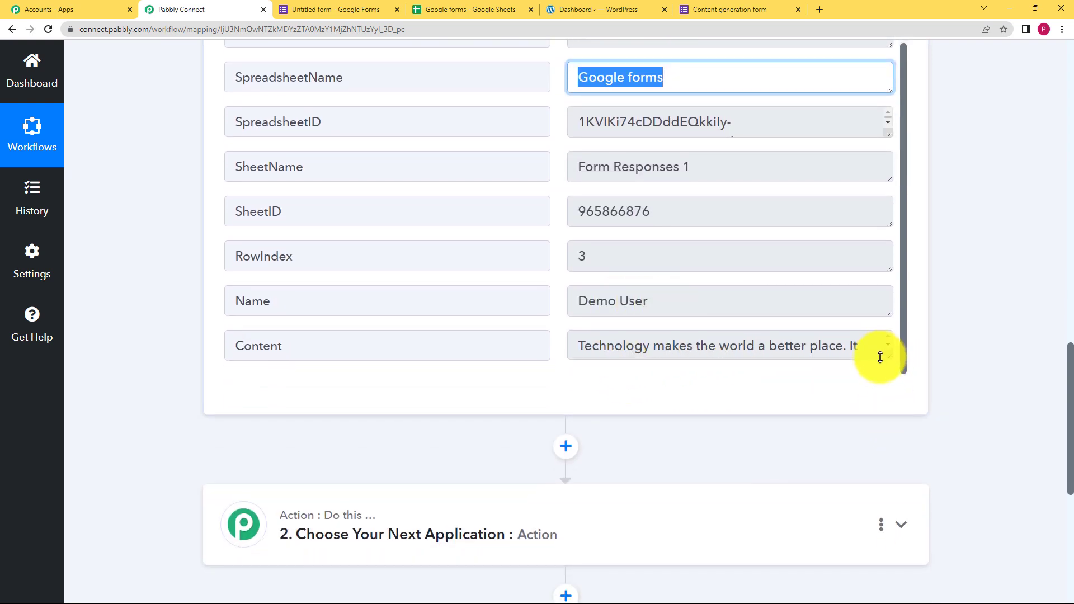
- Collapse the Google Forms trigger step
{"action": "scroll", "coordinate": [177, 222], "scroll_direction": "up", "scroll_amount": 6}
{"action": "scroll", "coordinate": [179, 221], "scroll_direction": "up", "scroll_amount": 10}
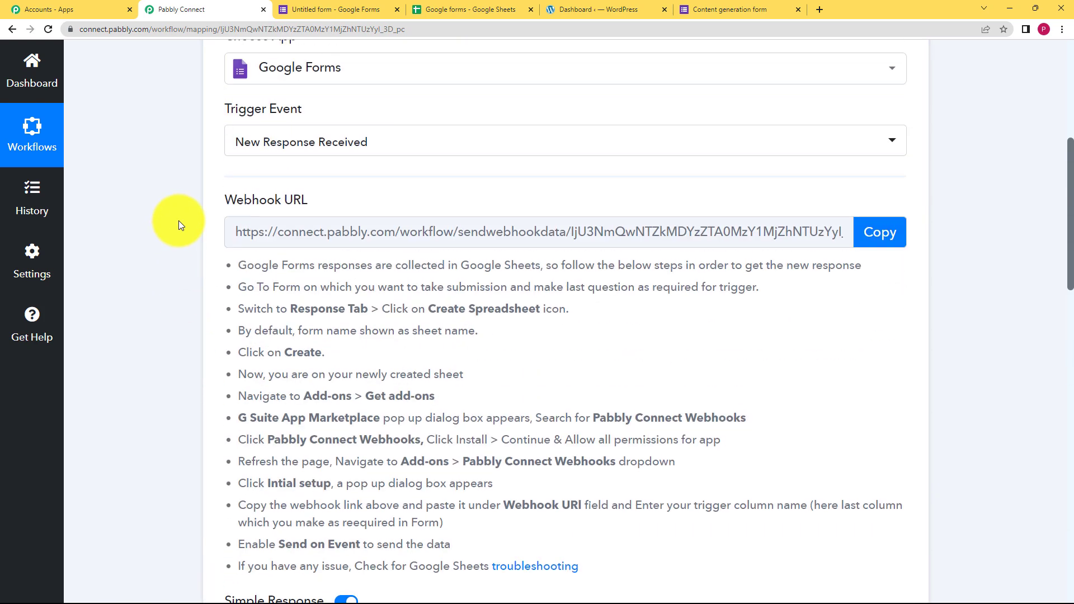
{"action": "left_click", "coordinate": [522, 151]}
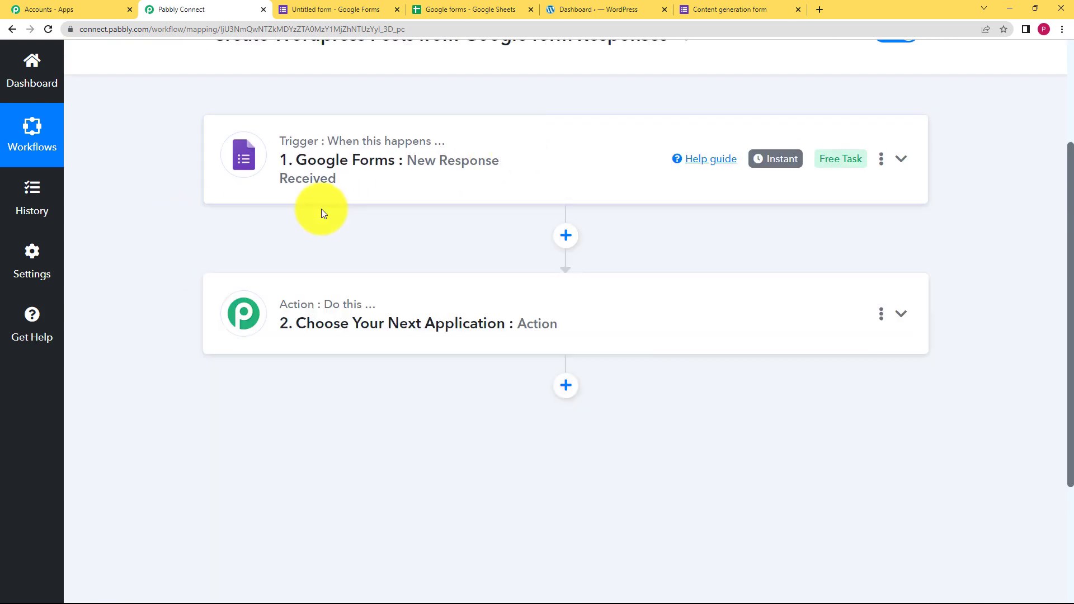
- Set the action step to the WordPress app with the Create a Post event
{"action": "left_click", "coordinate": [402, 301]}
{"action": "left_click", "coordinate": [366, 407]}
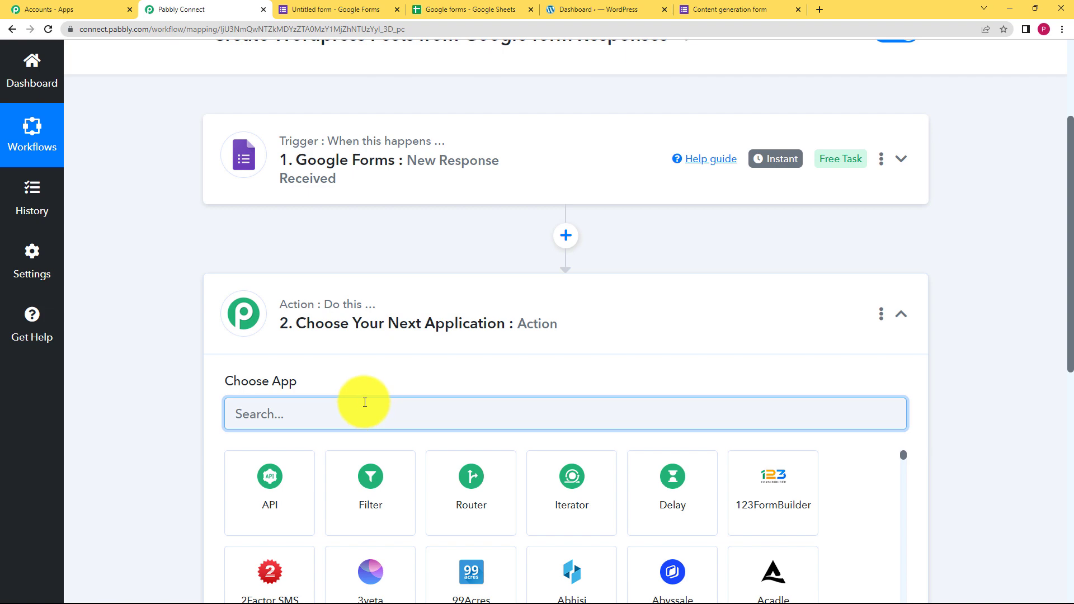
{"action": "type", "text": "word"}
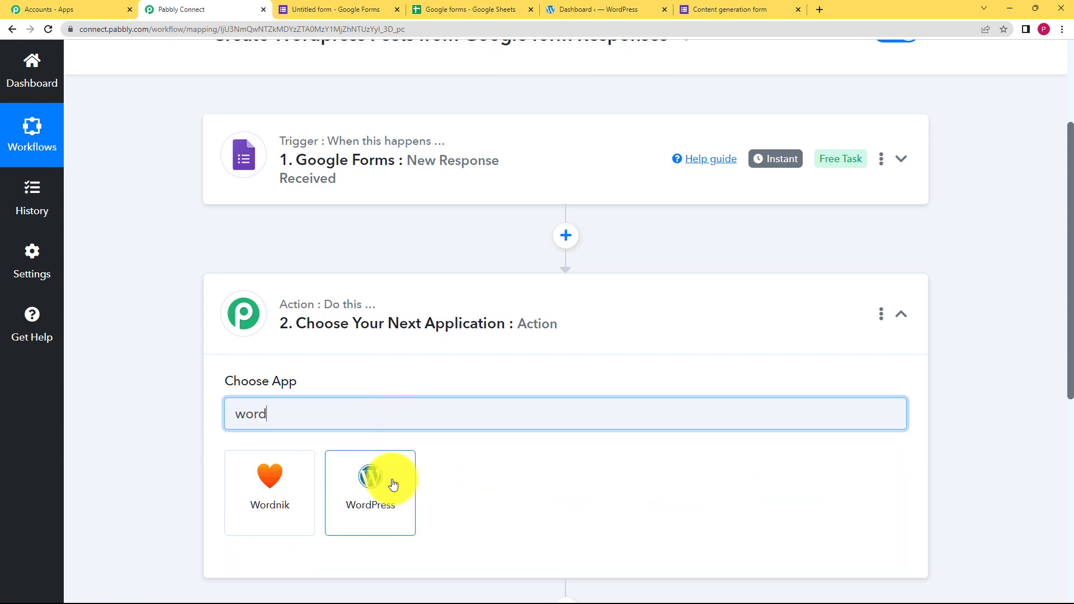
{"action": "left_click", "coordinate": [392, 483]}
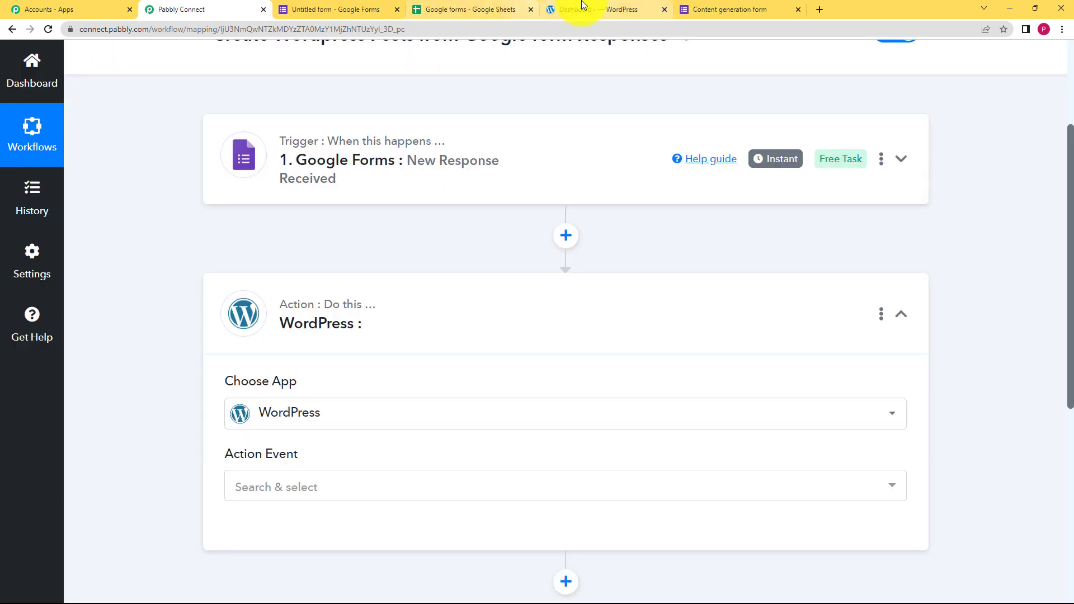
{"action": "left_click", "coordinate": [582, 6]}
{"action": "left_click", "coordinate": [204, 9]}
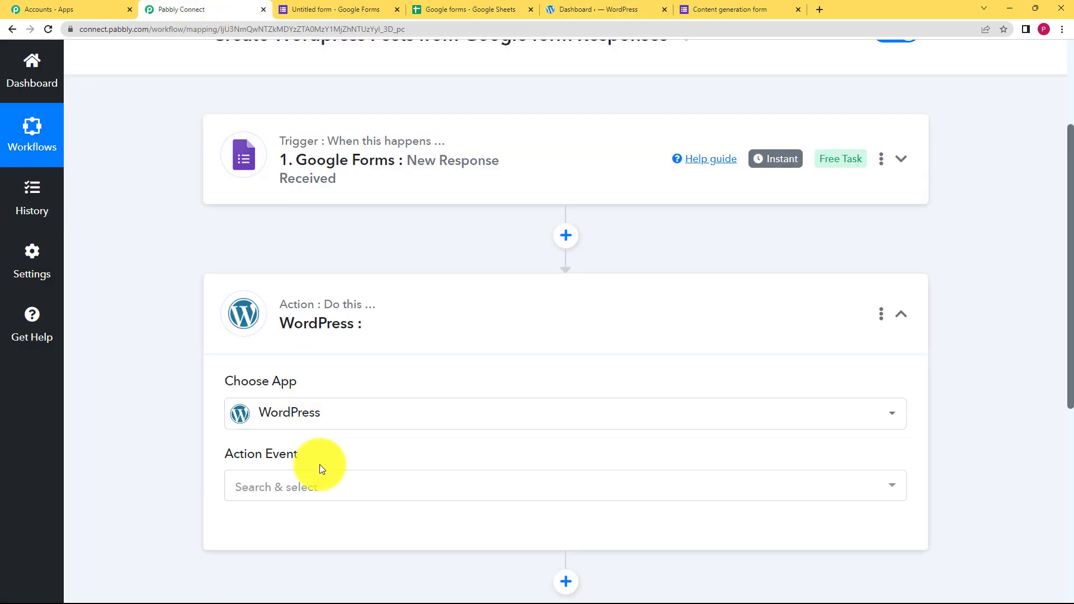
{"action": "left_click", "coordinate": [314, 487]}
{"action": "left_click", "coordinate": [280, 157]}
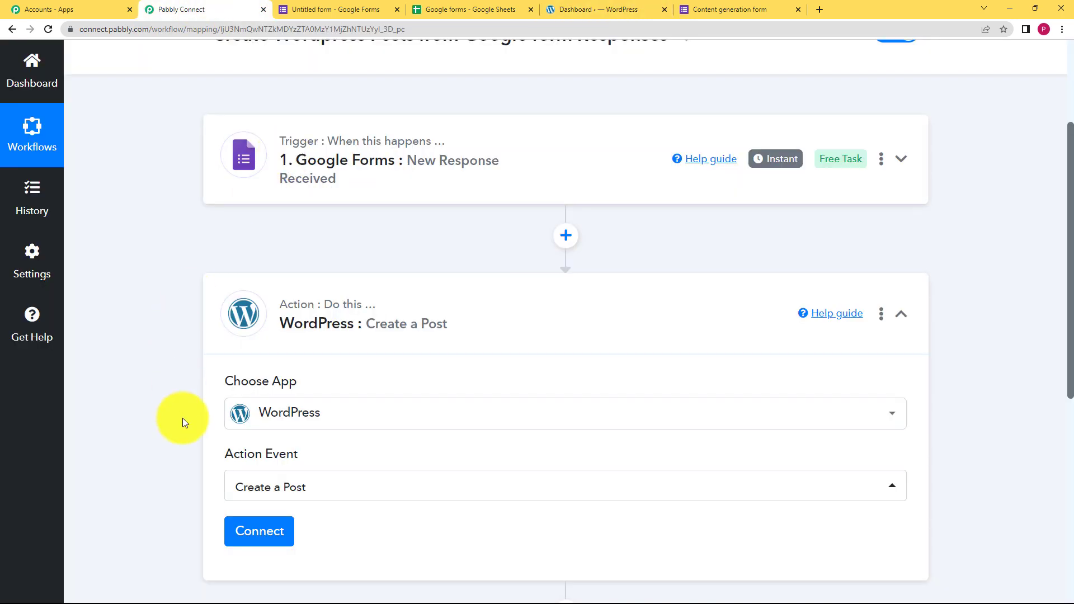
{"action": "scroll", "coordinate": [207, 419], "scroll_direction": "down", "scroll_amount": 2}
- Add a new WordPress connection, entering the account username and pasting its password
{"action": "left_click", "coordinate": [244, 426]}
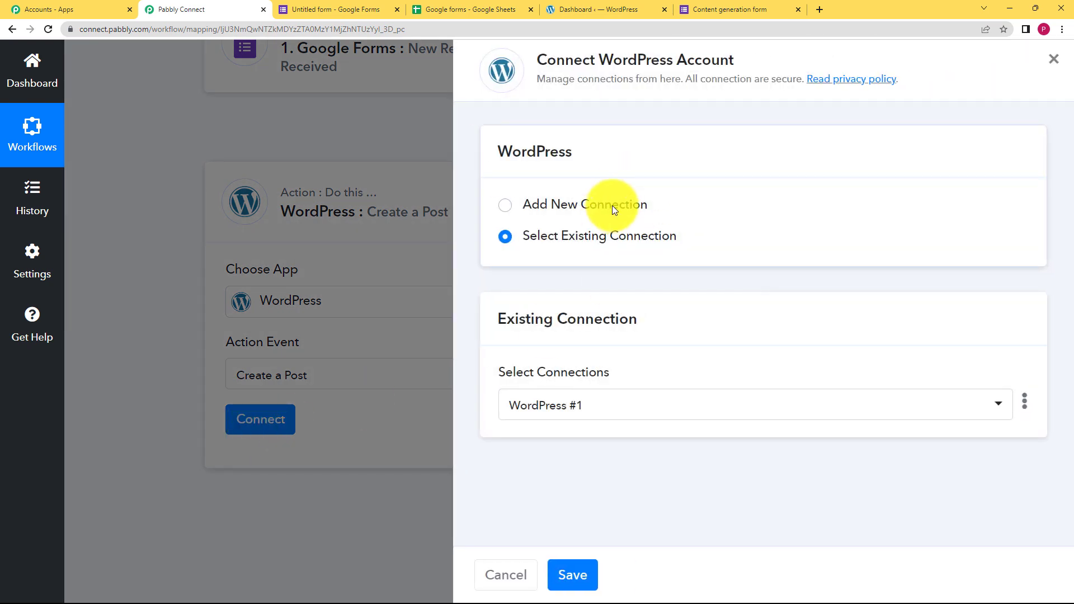
{"action": "left_click", "coordinate": [612, 205]}
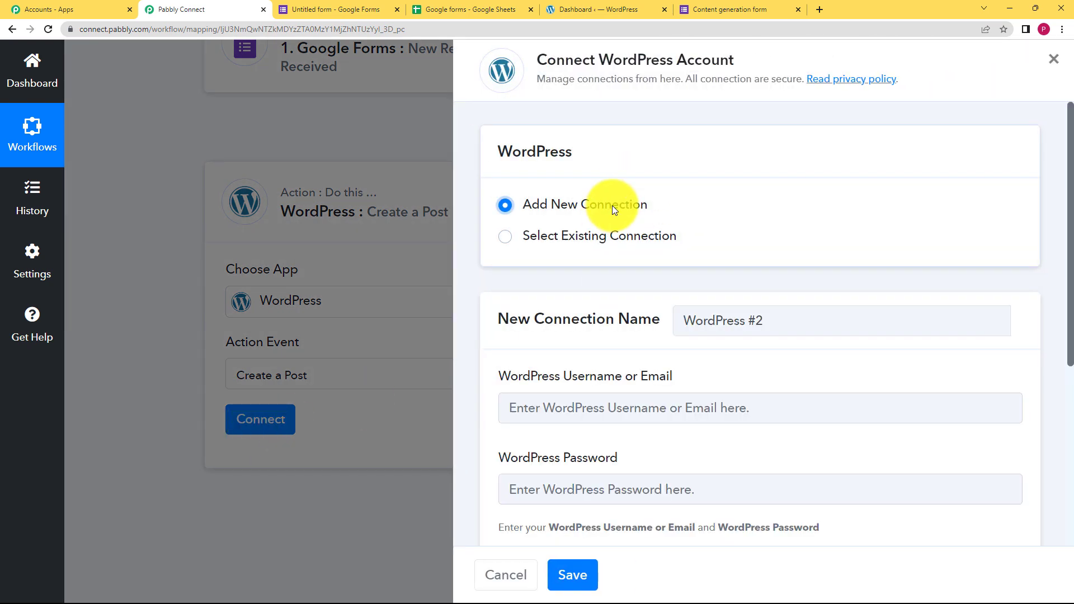
{"action": "scroll", "coordinate": [520, 416], "scroll_direction": "down", "scroll_amount": 2}
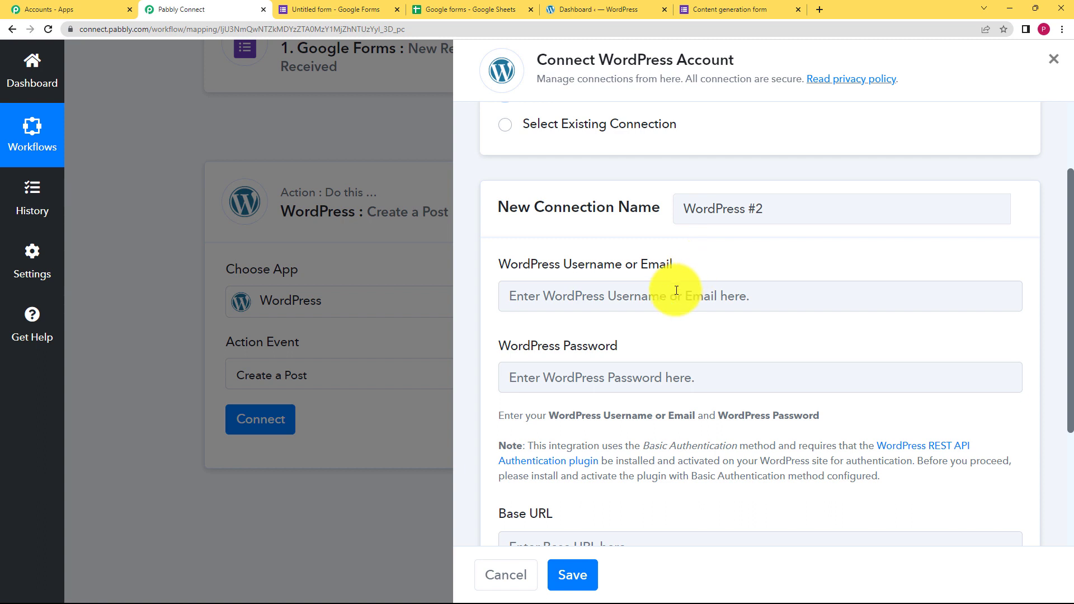
{"action": "left_click", "coordinate": [619, 296]}
{"action": "type", "text": "shrineeraj"}
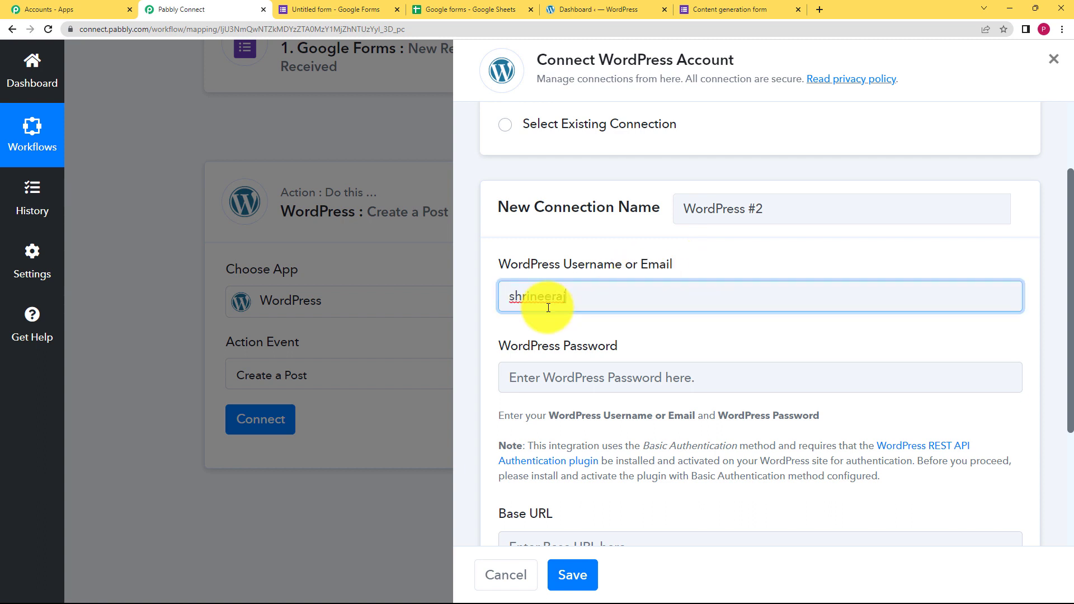
{"action": "left_click", "coordinate": [611, 377]}
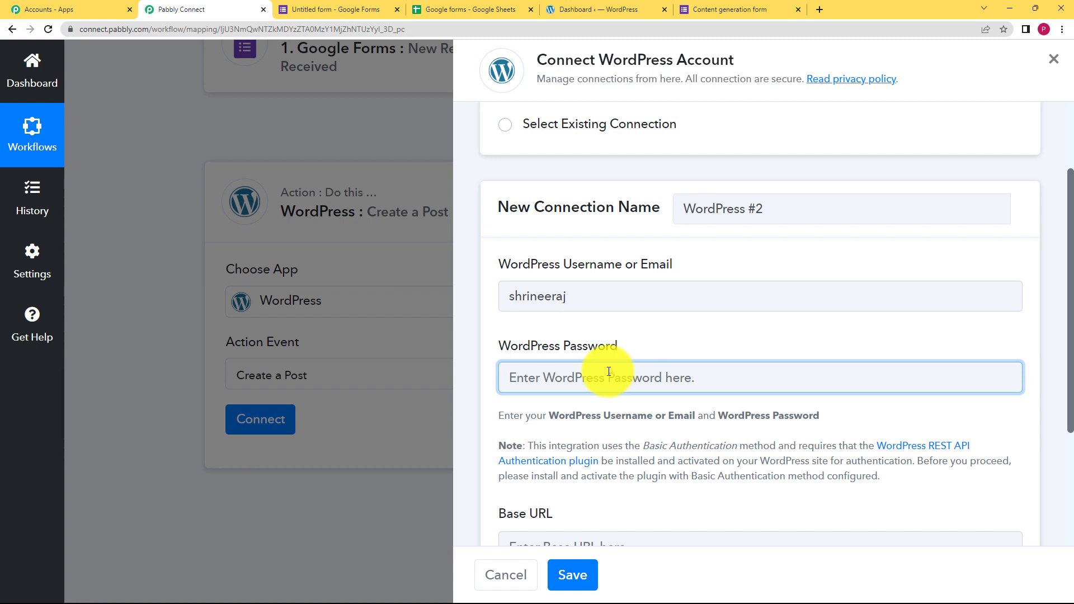
{"action": "key", "text": "ctrl+v"}
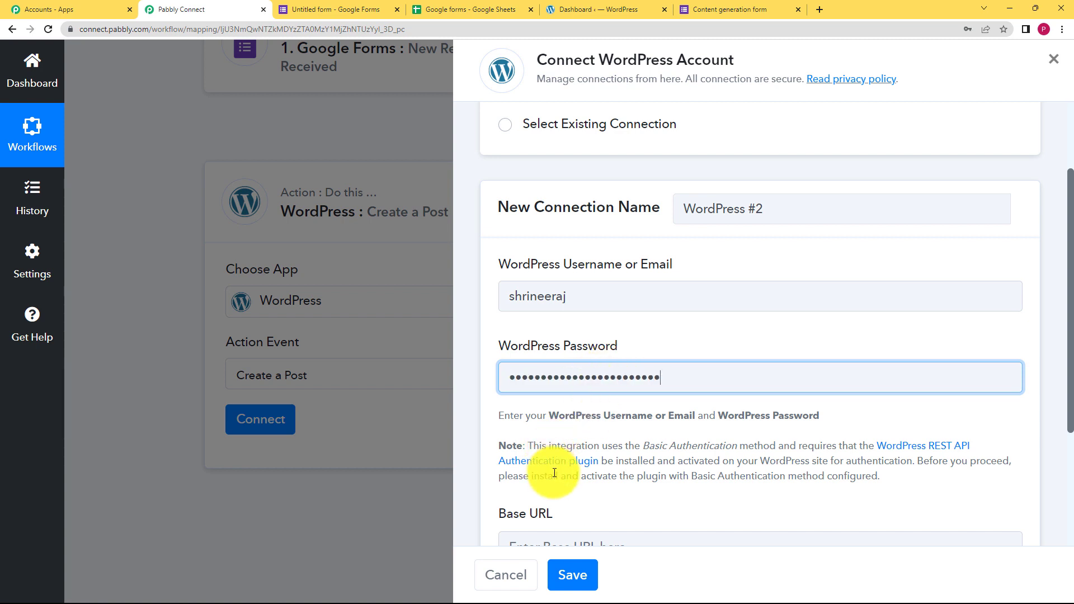
- Check the expected Base URL format, then bring up the WordPress dashboard for the site address
{"action": "scroll", "coordinate": [554, 472], "scroll_direction": "down", "scroll_amount": 2}
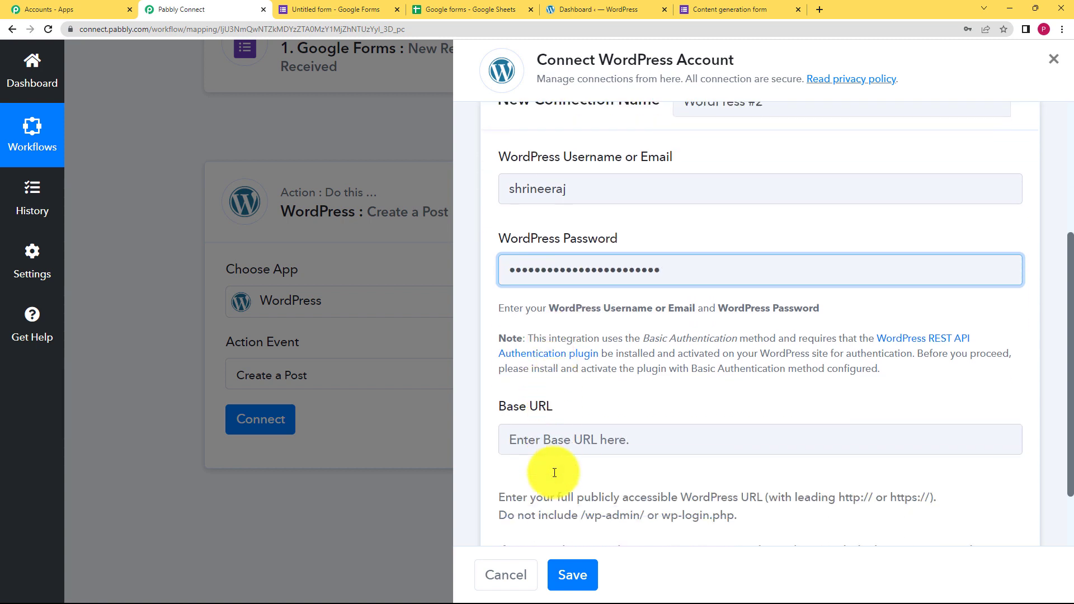
{"action": "left_click", "coordinate": [563, 406]}
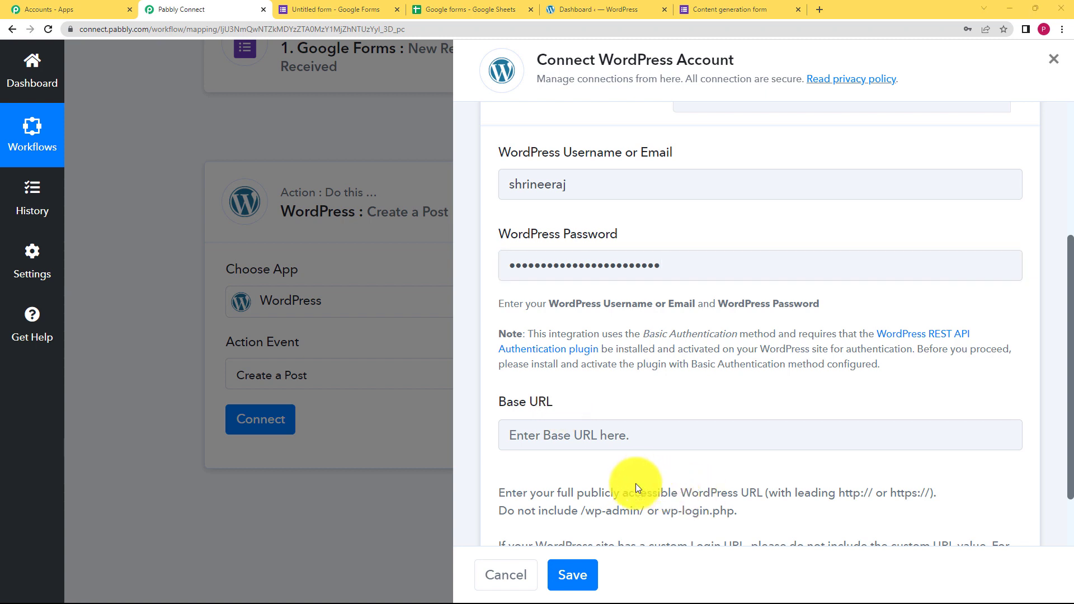
{"action": "scroll", "coordinate": [618, 484], "scroll_direction": "down", "scroll_amount": 2}
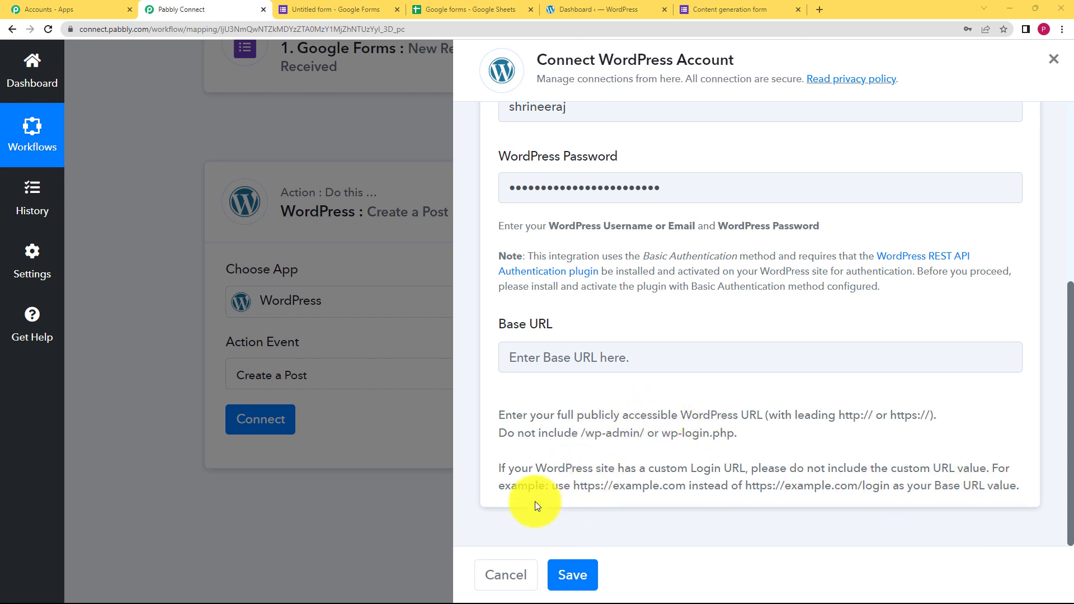
{"action": "left_click_drag", "start_coordinate": [575, 486], "coordinate": [687, 500]}
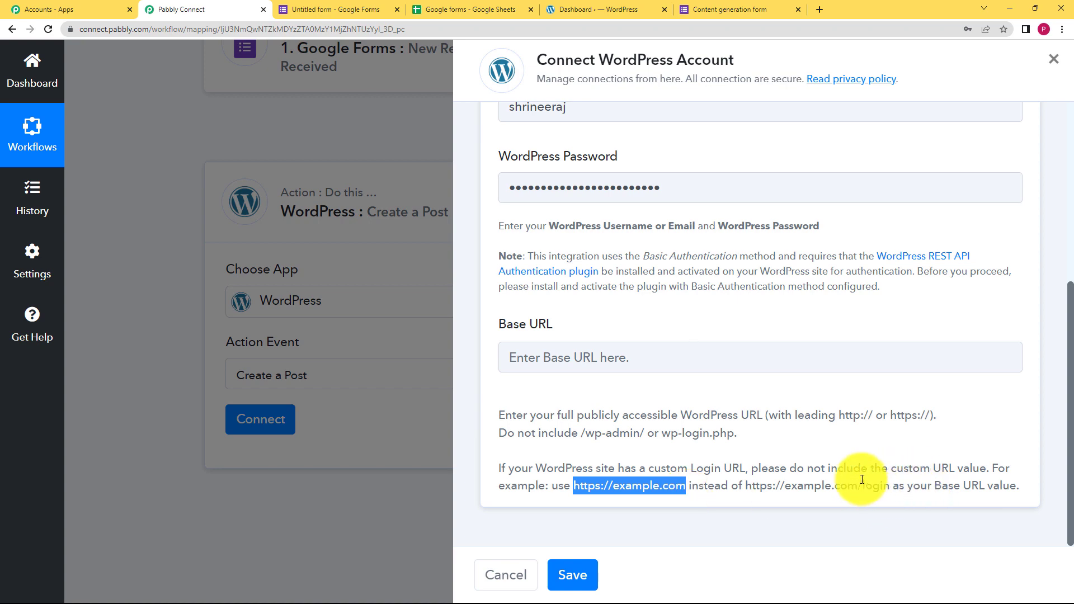
{"action": "left_click", "coordinate": [607, 8]}
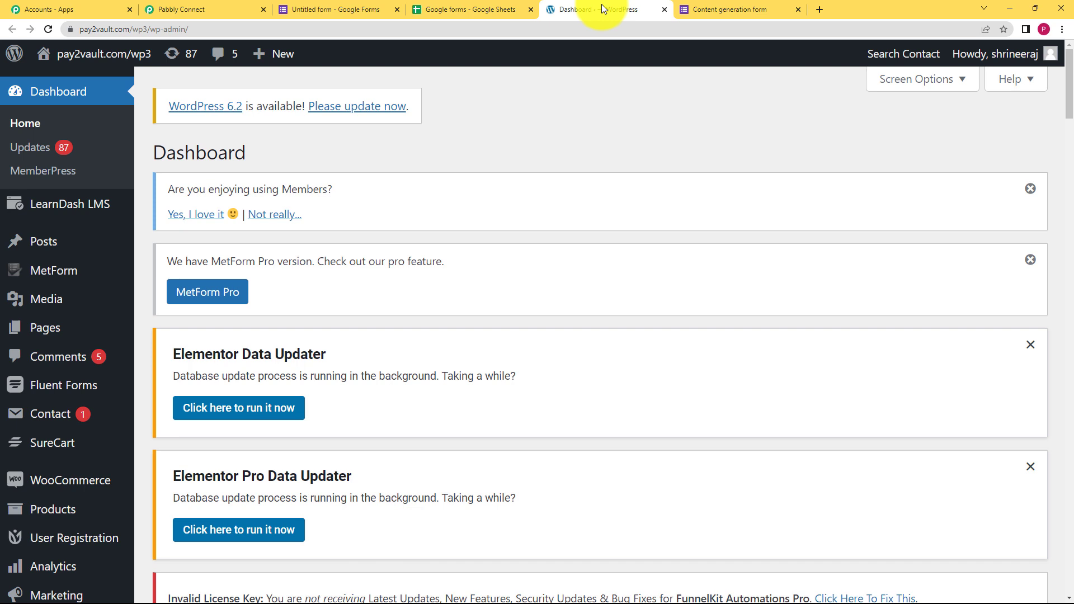
{"action": "left_click", "coordinate": [123, 29]}
{"action": "left_click", "coordinate": [99, 30]}
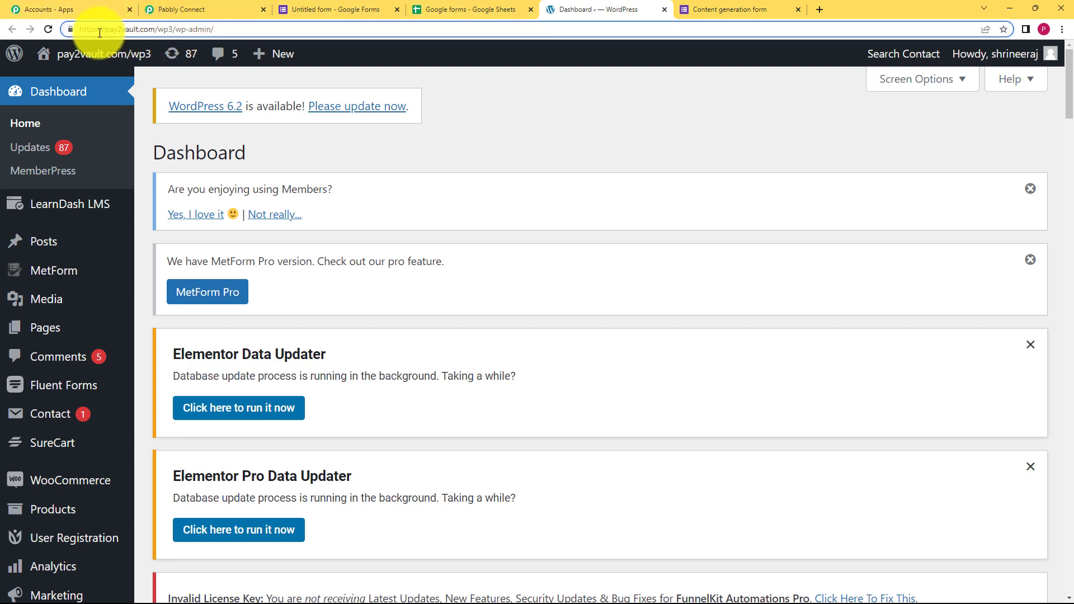
{"action": "left_click", "coordinate": [78, 29]}
{"action": "left_click", "coordinate": [84, 29]}
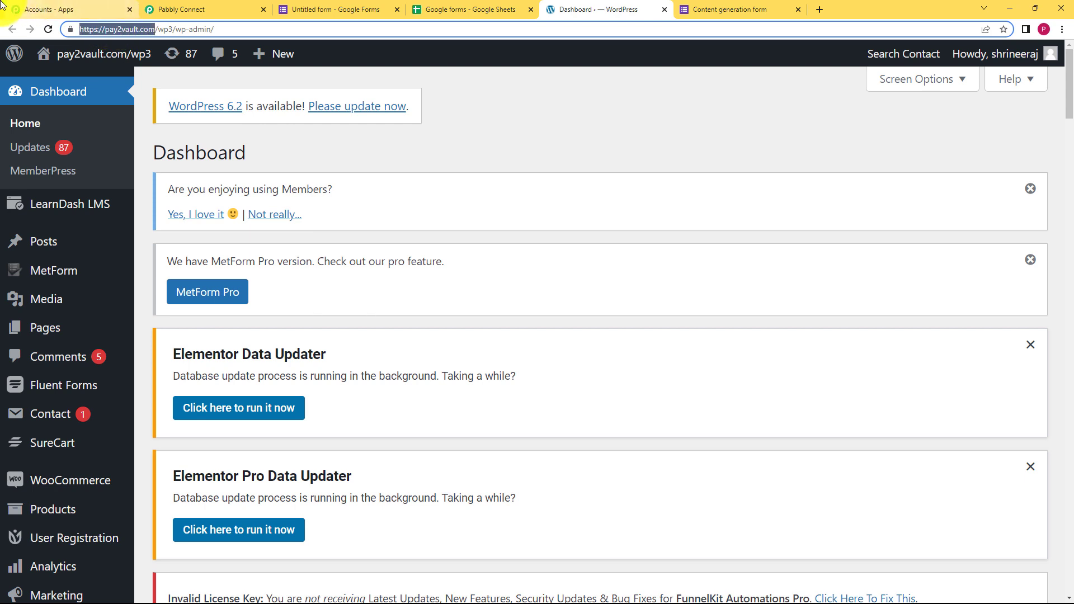
{"action": "left_click", "coordinate": [223, 9]}
{"action": "left_click", "coordinate": [546, 357]}
{"action": "type", "text": "https://pay2vault.com/wp3"}
{"action": "left_click", "coordinate": [569, 576]}
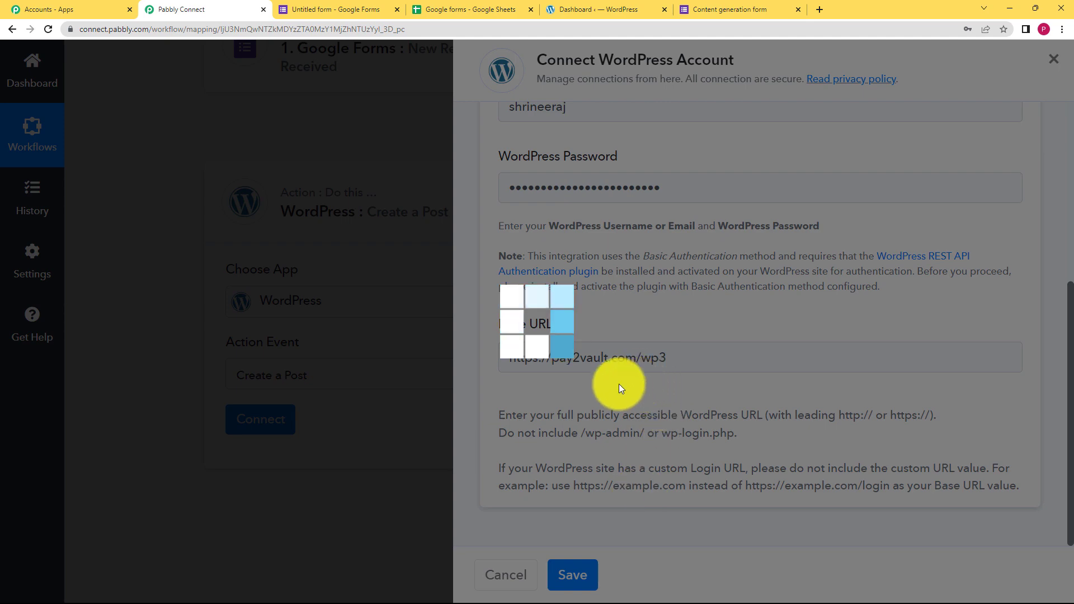
- Set the Create a Post action's Post Type to Posts
{"action": "scroll", "coordinate": [453, 369], "scroll_direction": "down", "scroll_amount": 2}
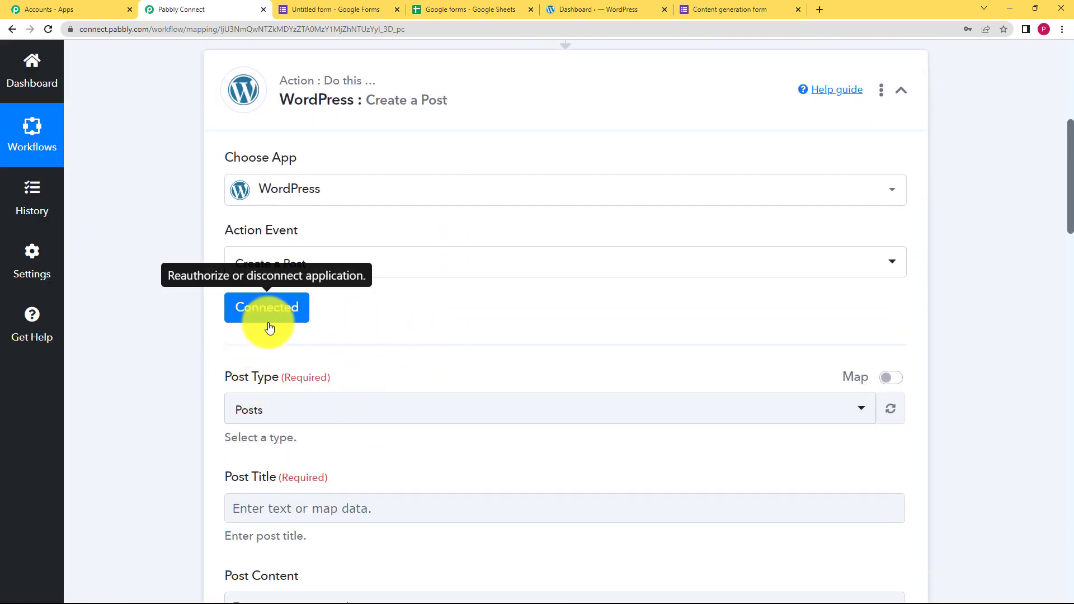
{"action": "left_click", "coordinate": [250, 410]}
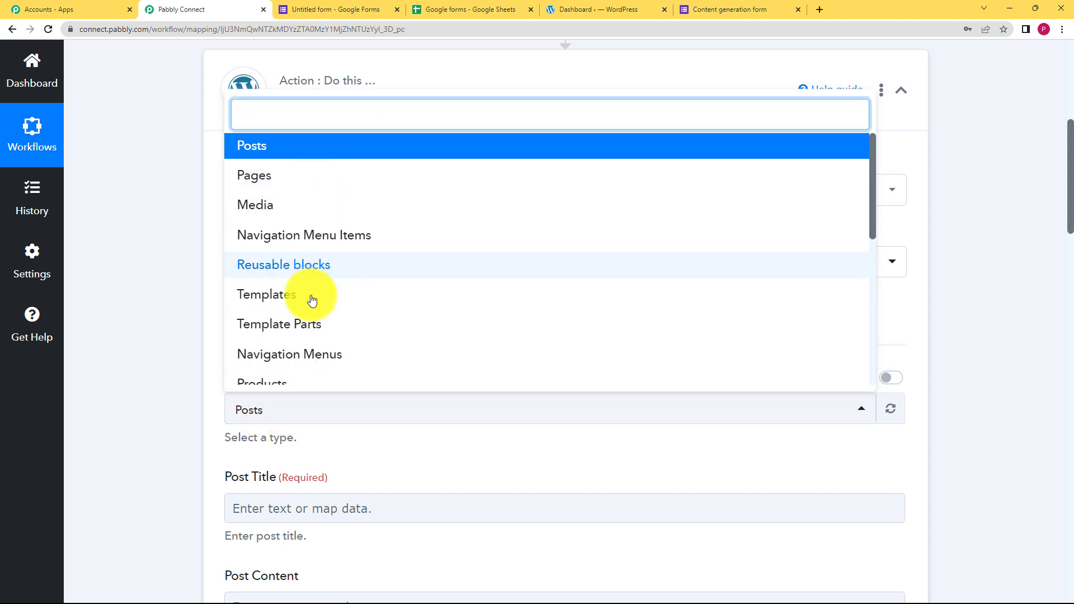
{"action": "left_click", "coordinate": [324, 144]}
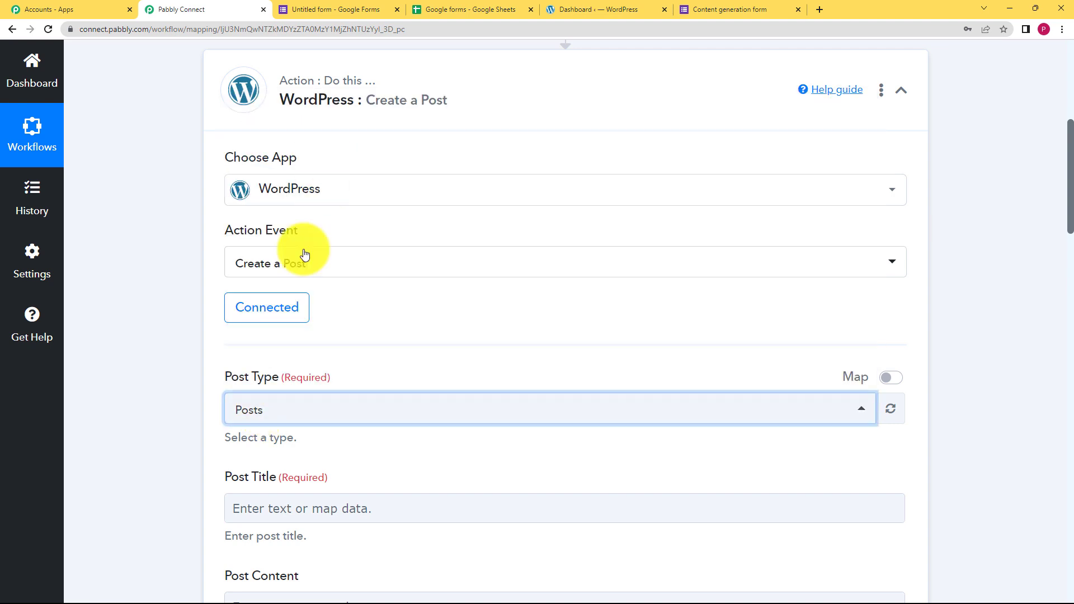
{"action": "left_click", "coordinate": [173, 434]}
{"action": "scroll", "coordinate": [184, 441], "scroll_direction": "down", "scroll_amount": 2}
{"action": "left_click", "coordinate": [266, 394]}
- Map Post Title as the stance answer, the word 'of', then the Topic answer
{"action": "scroll", "coordinate": [219, 457], "scroll_direction": "down", "scroll_amount": 3}
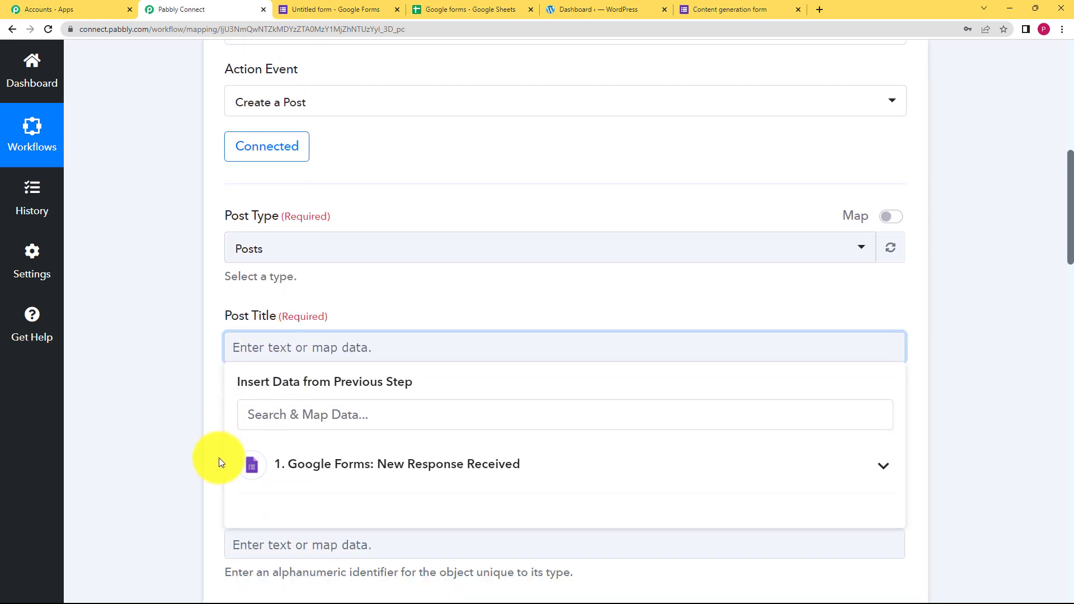
{"action": "left_click", "coordinate": [323, 360]}
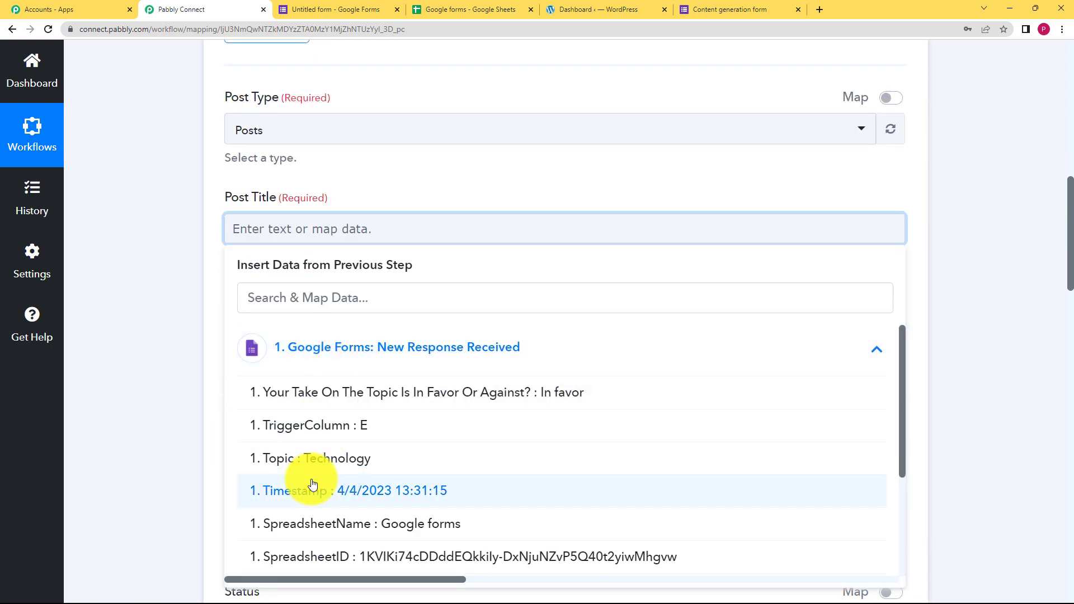
{"action": "scroll", "coordinate": [363, 453], "scroll_direction": "down", "scroll_amount": 1}
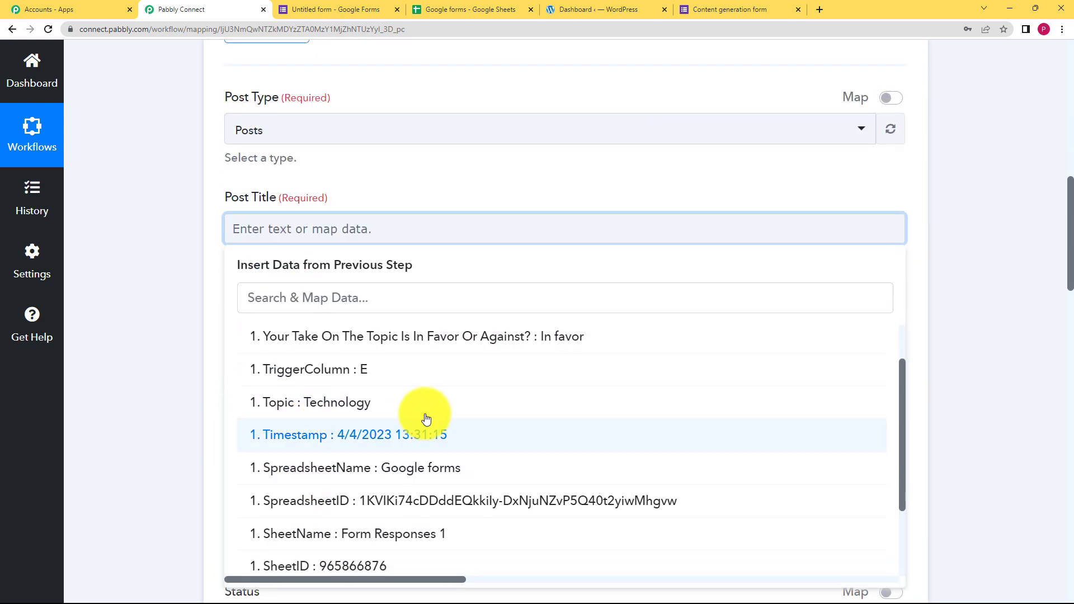
{"action": "left_click", "coordinate": [567, 339]}
{"action": "type", "text": "of"}
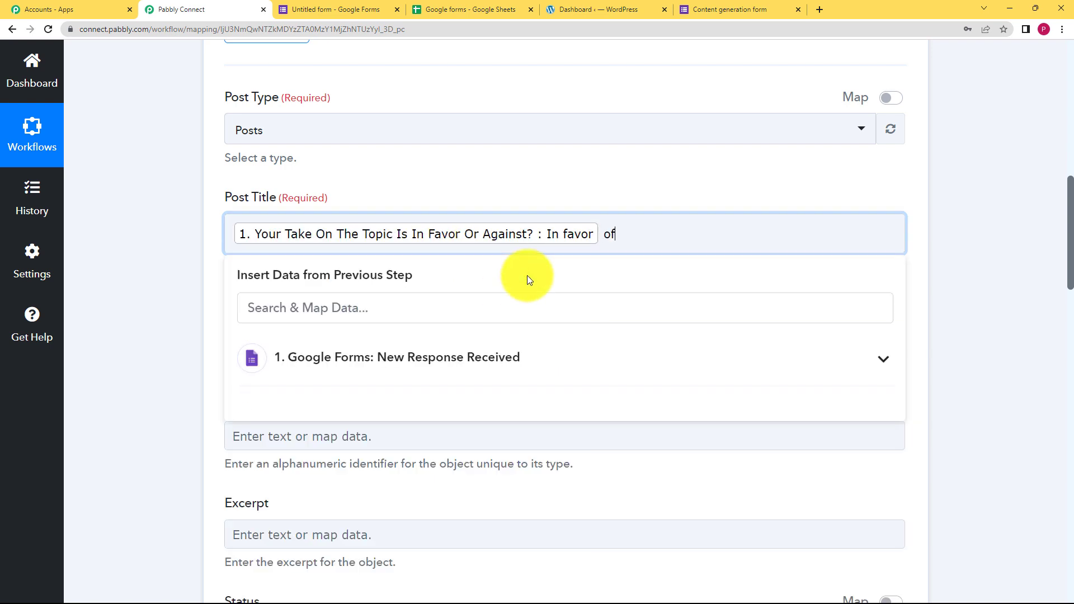
{"action": "left_click", "coordinate": [335, 353]}
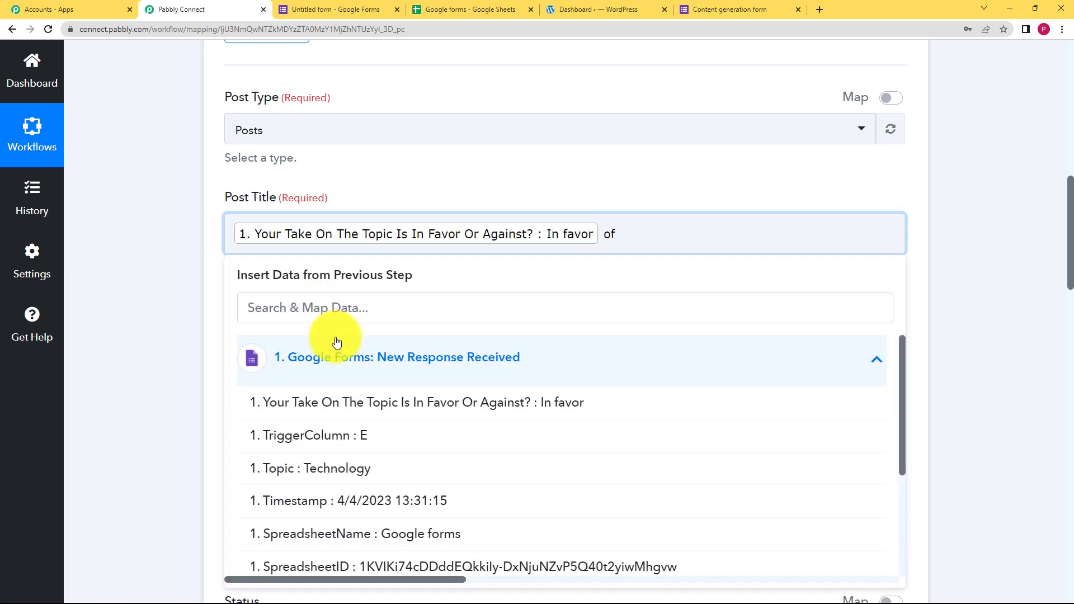
{"action": "left_click", "coordinate": [392, 480]}
{"action": "left_click", "coordinate": [215, 235]}
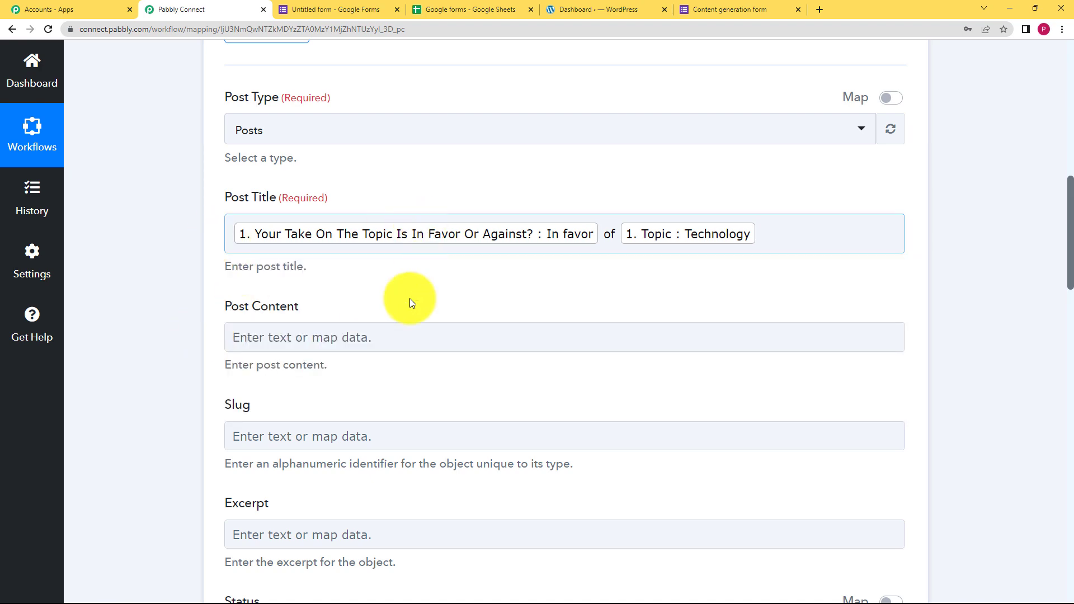
{"action": "left_click", "coordinate": [403, 336]}
{"action": "scroll", "coordinate": [323, 313], "scroll_direction": "down", "scroll_amount": 3}
{"action": "left_click", "coordinate": [324, 296]}
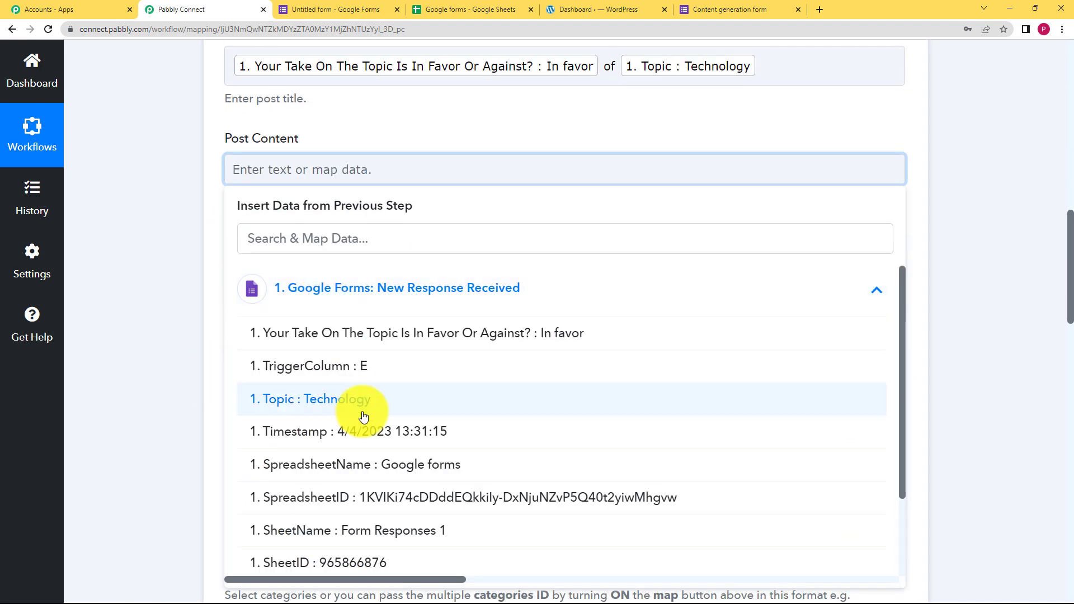
{"action": "scroll", "coordinate": [369, 425], "scroll_direction": "down", "scroll_amount": 3}
{"action": "left_click", "coordinate": [335, 559]}
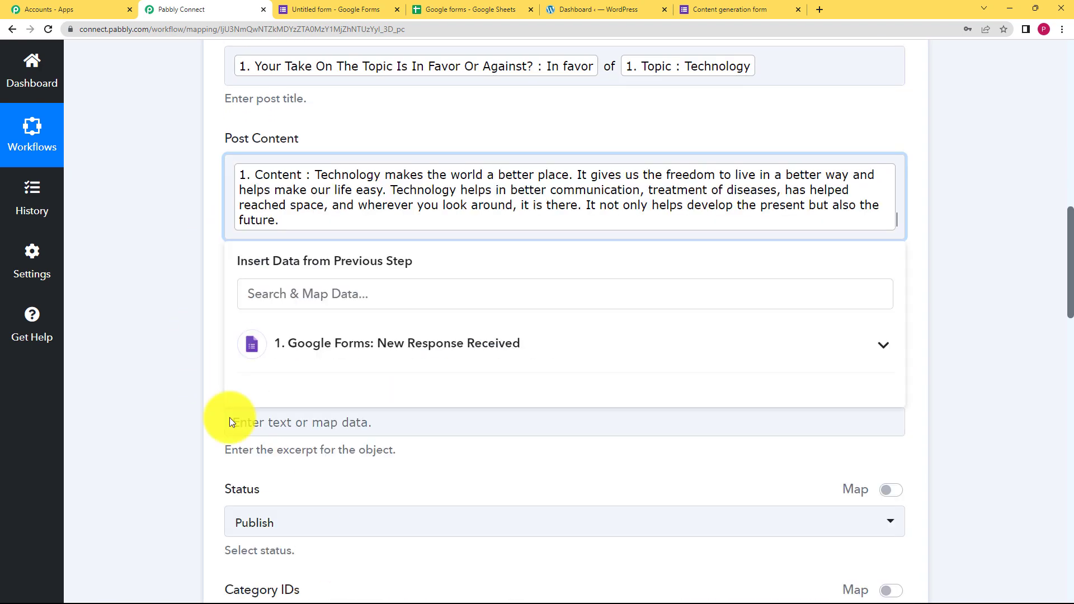
{"action": "left_click", "coordinate": [195, 287]}
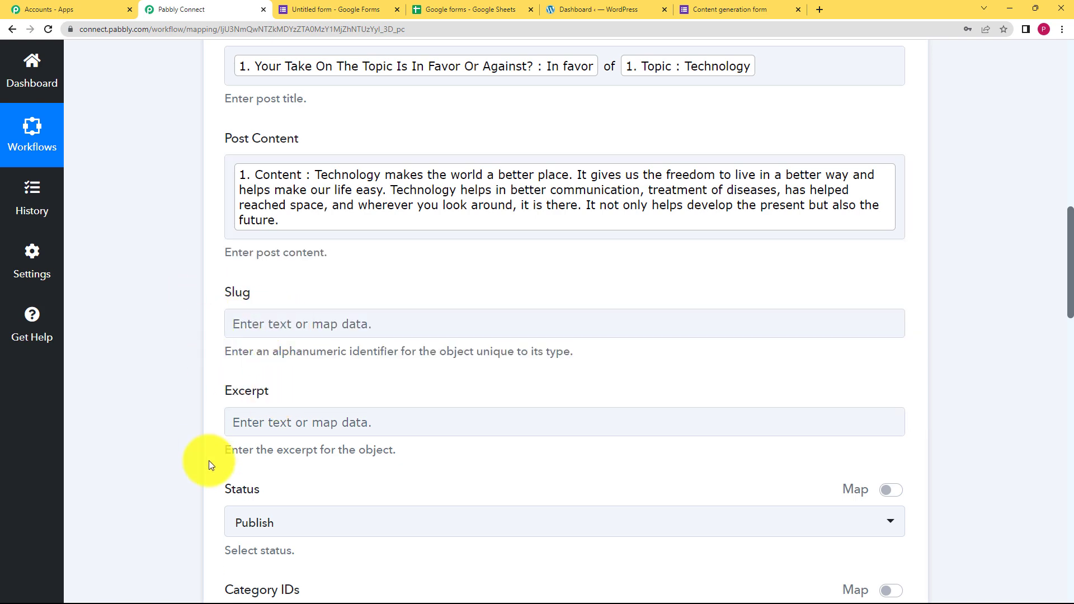
{"action": "scroll", "coordinate": [223, 448], "scroll_direction": "down", "scroll_amount": 2}
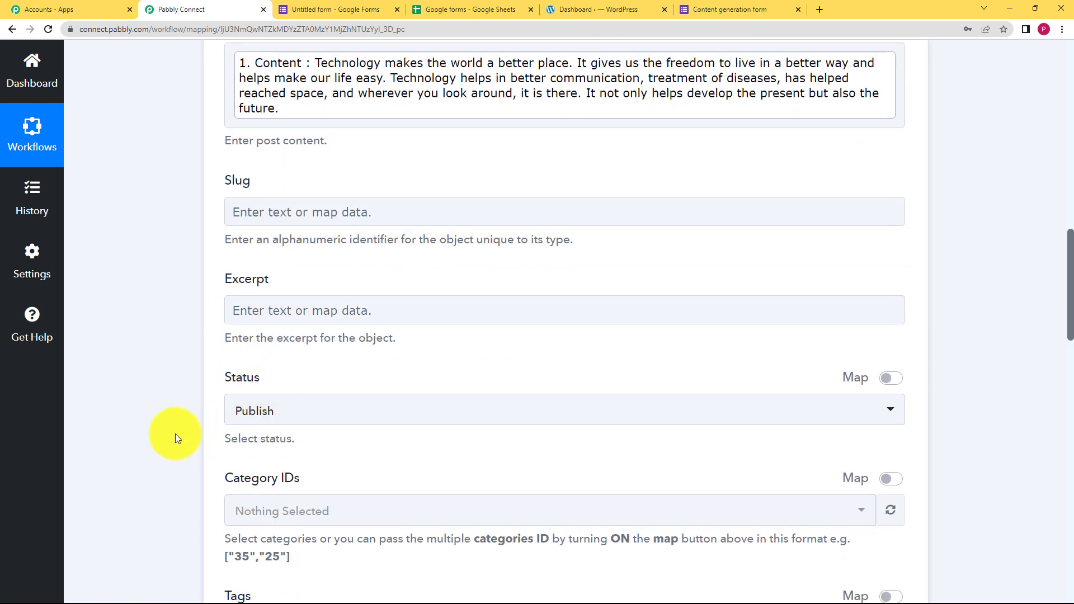
{"action": "scroll", "coordinate": [175, 434], "scroll_direction": "down", "scroll_amount": 3}
{"action": "scroll", "coordinate": [176, 434], "scroll_direction": "down", "scroll_amount": 5}
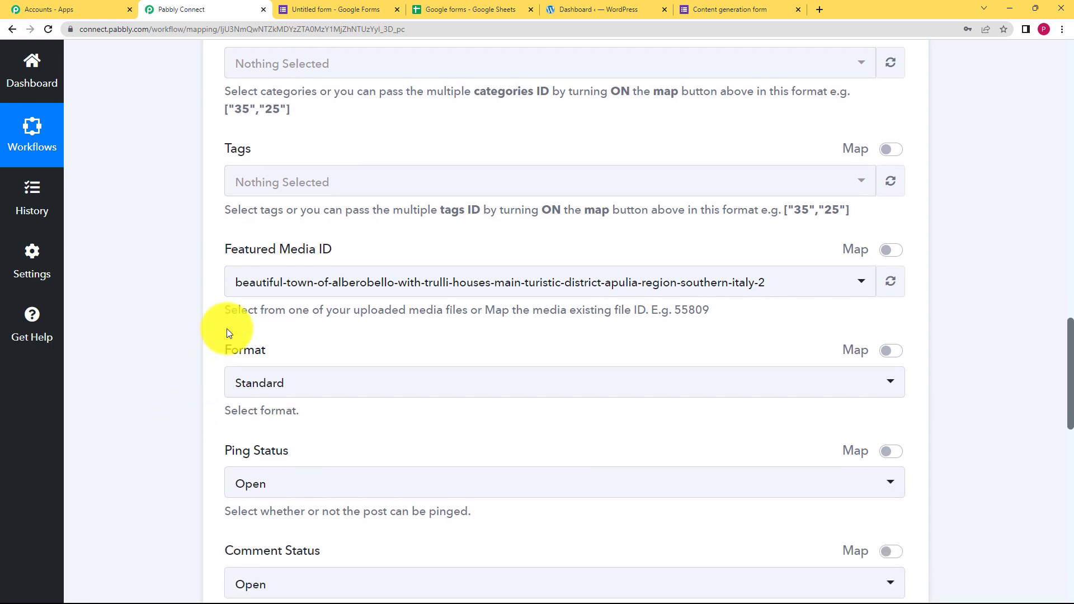
{"action": "left_click", "coordinate": [293, 171]}
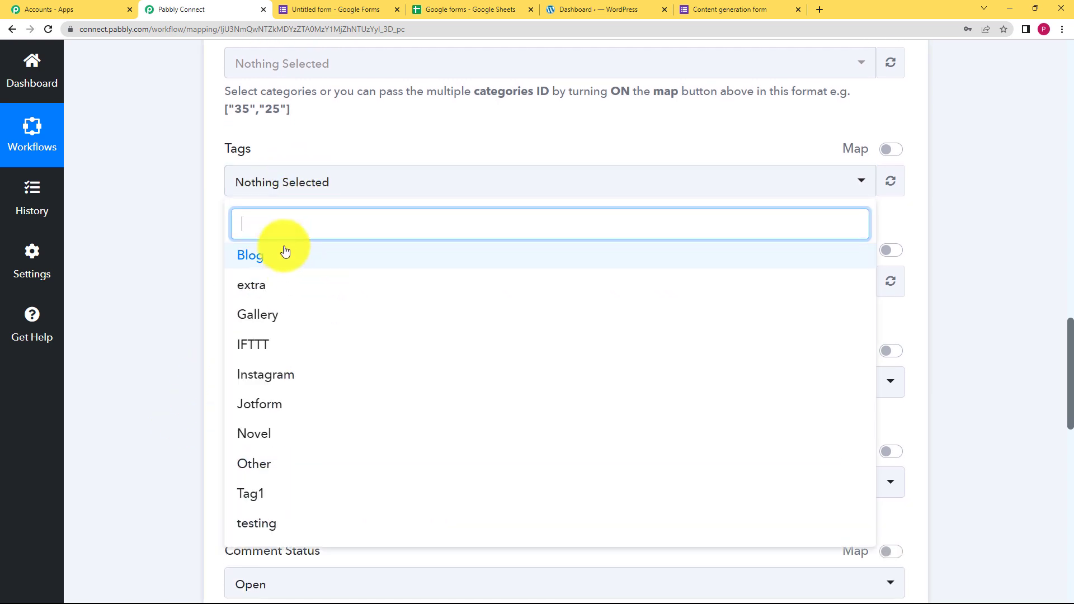
{"action": "left_click", "coordinate": [249, 257]}
{"action": "left_click", "coordinate": [207, 240]}
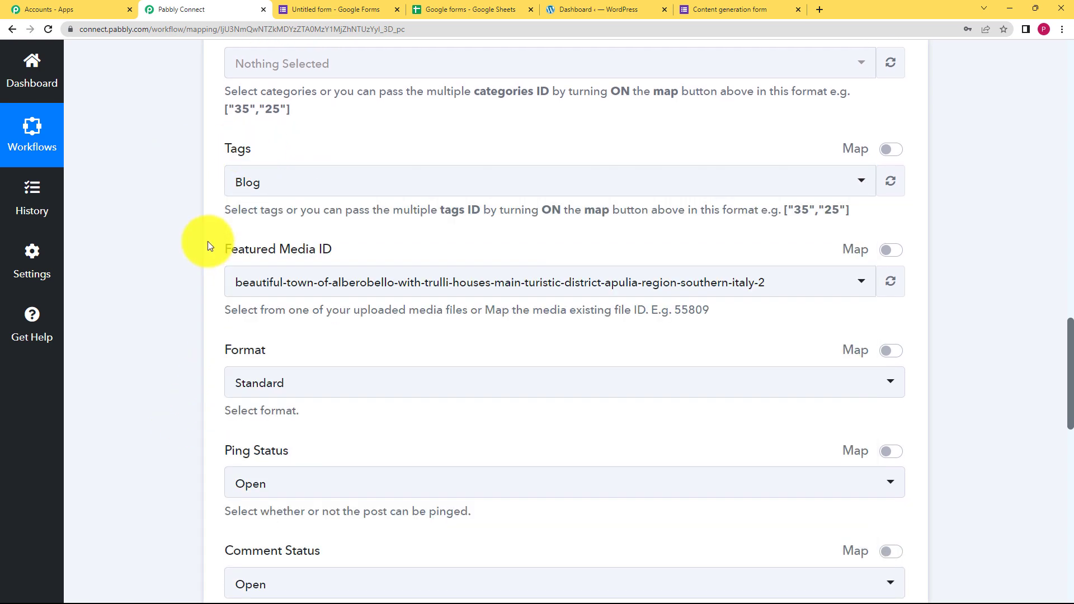
{"action": "scroll", "coordinate": [183, 327], "scroll_direction": "down", "scroll_amount": 9}
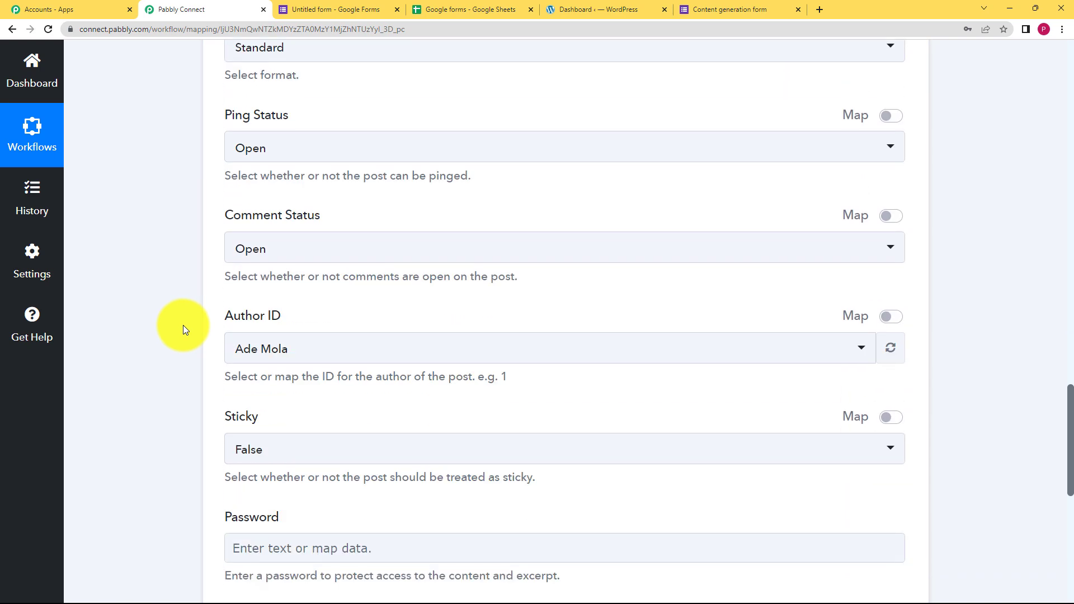
{"action": "scroll", "coordinate": [183, 325], "scroll_direction": "down", "scroll_amount": 3}
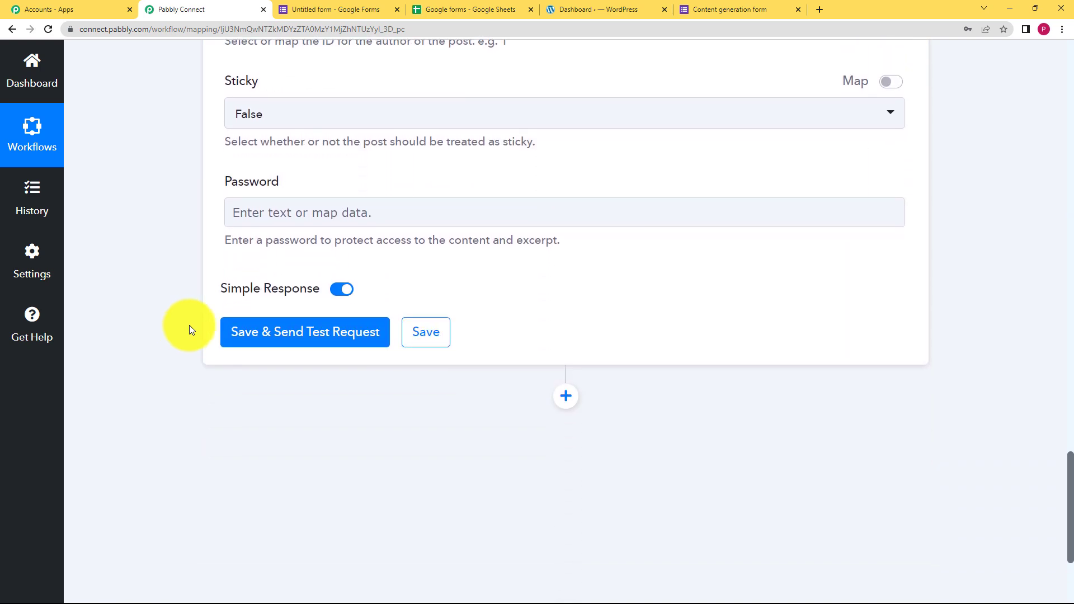
{"action": "scroll", "coordinate": [189, 324], "scroll_direction": "up", "scroll_amount": 4}
{"action": "scroll", "coordinate": [204, 315], "scroll_direction": "up", "scroll_amount": 16}
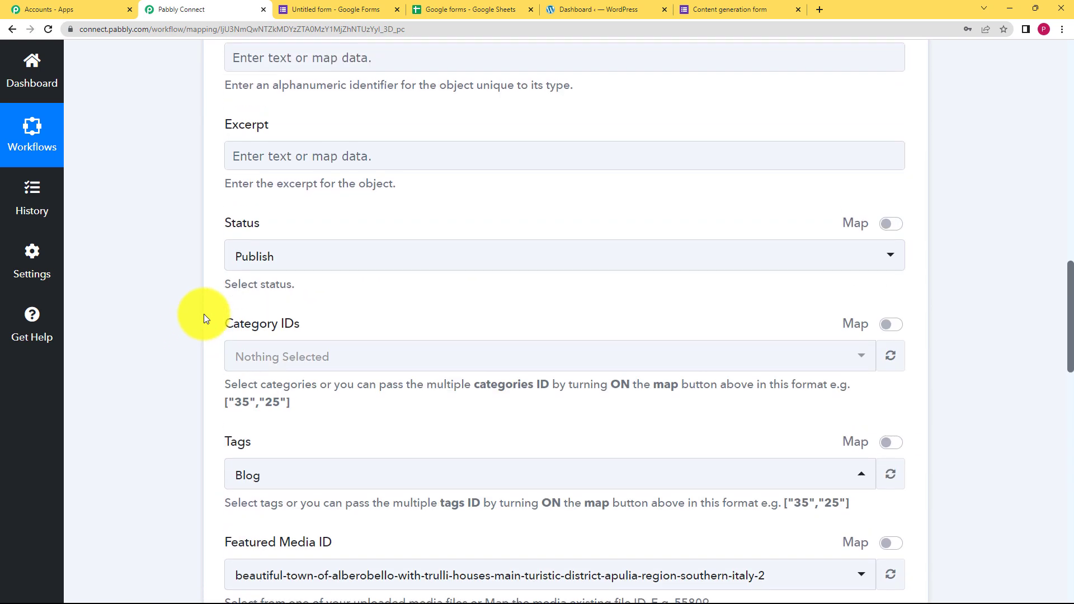
{"action": "scroll", "coordinate": [203, 314], "scroll_direction": "up", "scroll_amount": 2}
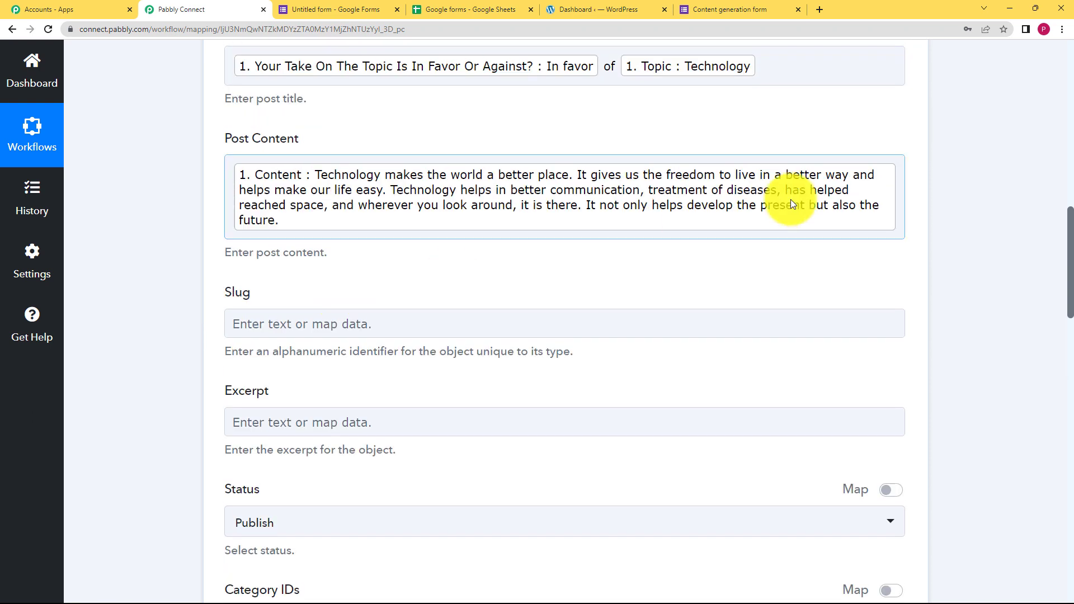
- Append a new 'By' line with the respondent's Name field to Post Content
{"action": "left_click", "coordinate": [899, 223]}
{"action": "key", "text": "Return"}
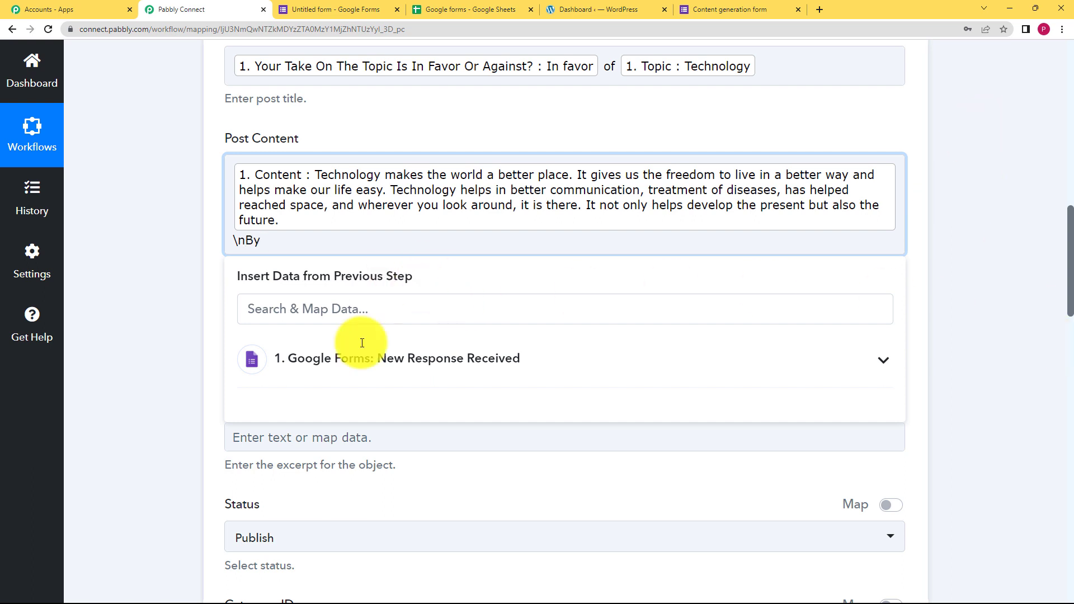
{"action": "left_click", "coordinate": [382, 360]}
{"action": "scroll", "coordinate": [201, 426], "scroll_direction": "down", "scroll_amount": 3}
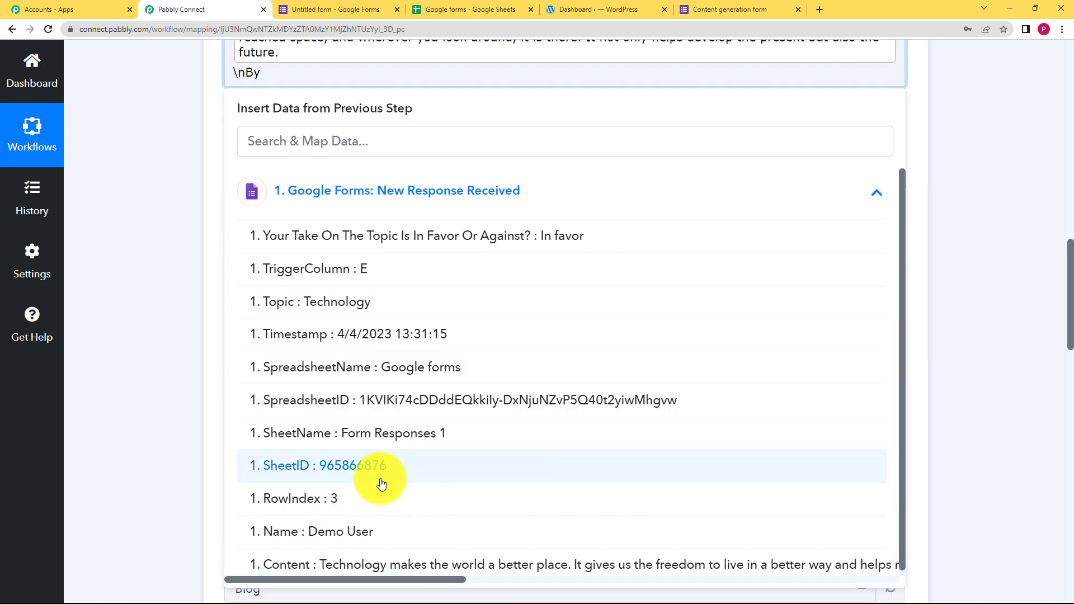
{"action": "left_click", "coordinate": [363, 534]}
{"action": "left_click", "coordinate": [173, 201]}
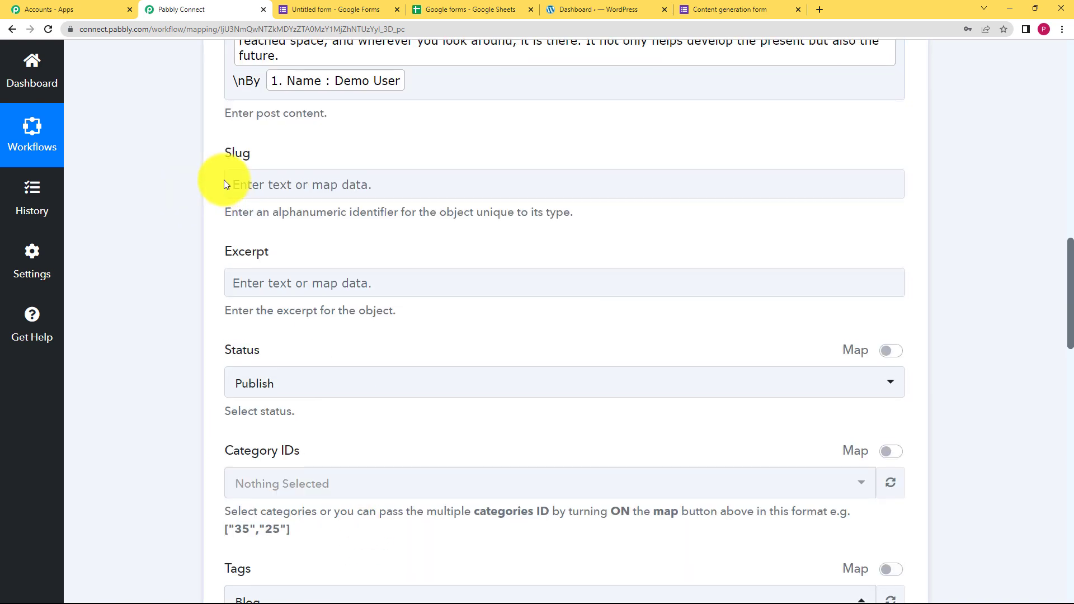
- Save the WordPress action and send a test request
{"action": "scroll", "coordinate": [183, 230], "scroll_direction": "up", "scroll_amount": 3}
{"action": "scroll", "coordinate": [176, 325], "scroll_direction": "down", "scroll_amount": 4}
{"action": "scroll", "coordinate": [176, 325], "scroll_direction": "down", "scroll_amount": 13}
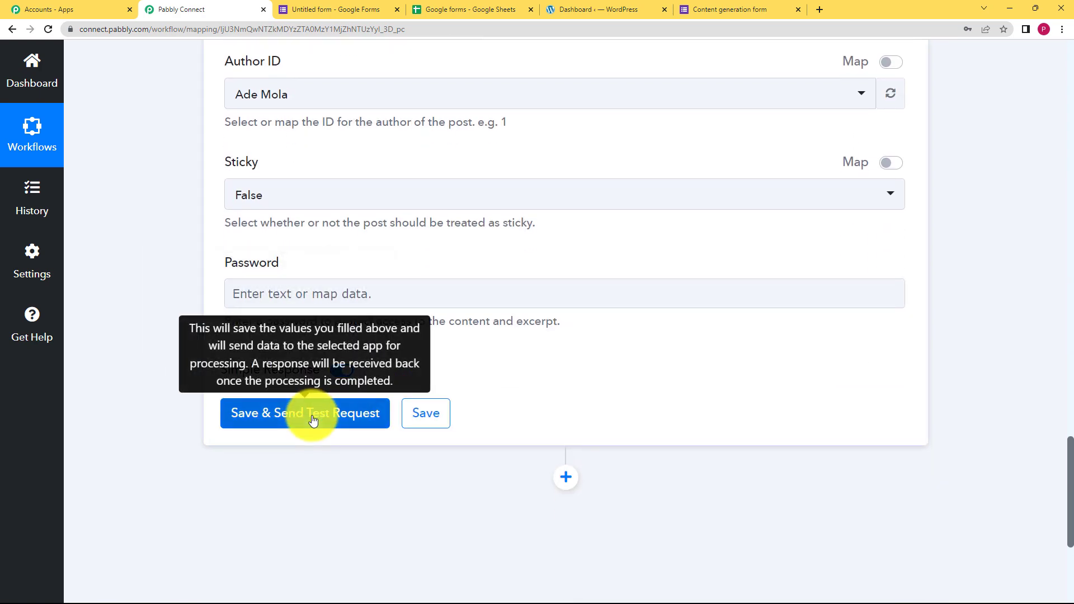
{"action": "left_click", "coordinate": [312, 419]}
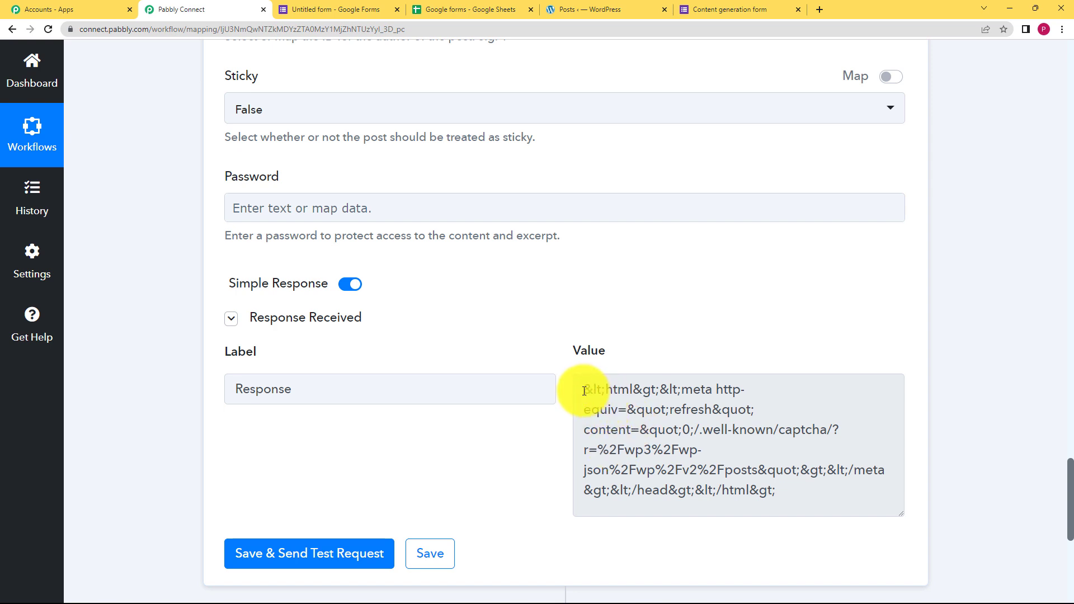
- Save the WordPress step after the test response and switch to the WordPress Posts list
{"action": "left_click_drag", "start_coordinate": [584, 390], "coordinate": [783, 497]}
{"action": "left_click", "coordinate": [441, 565]}
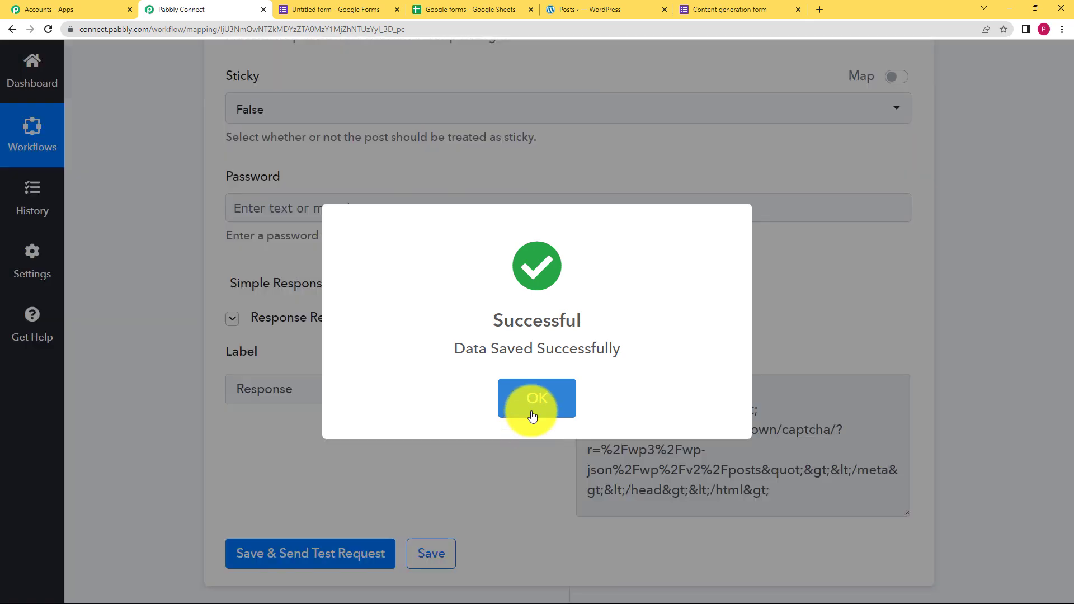
{"action": "left_click", "coordinate": [532, 414]}
{"action": "left_click", "coordinate": [604, 9]}
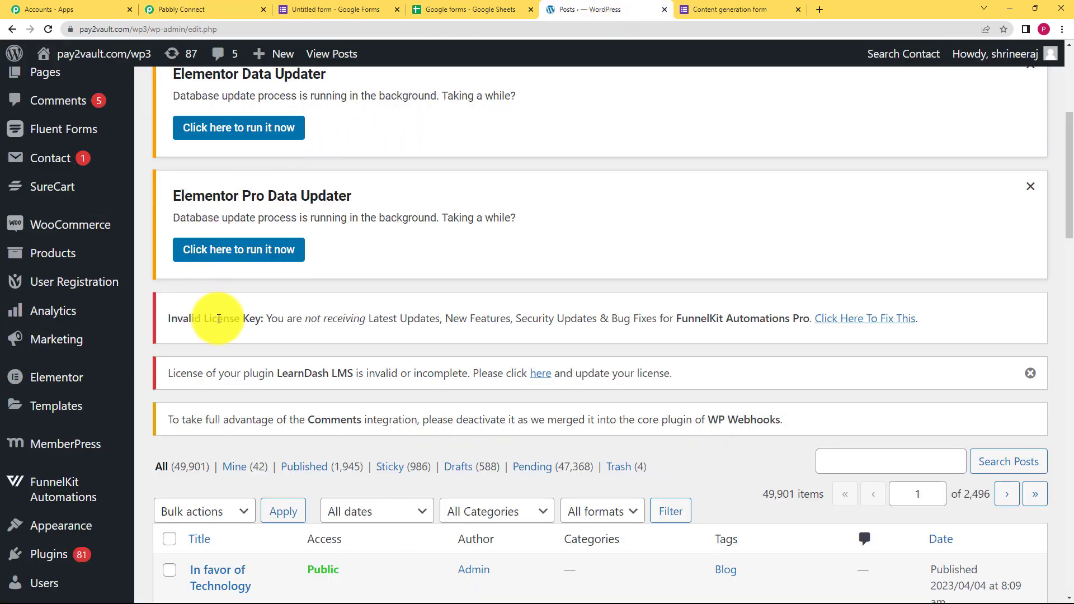
- Open the newest 'In favor of Technology' post, confirm its byline, then return to Pabbly Connect
{"action": "scroll", "coordinate": [219, 318], "scroll_direction": "up", "scroll_amount": 5}
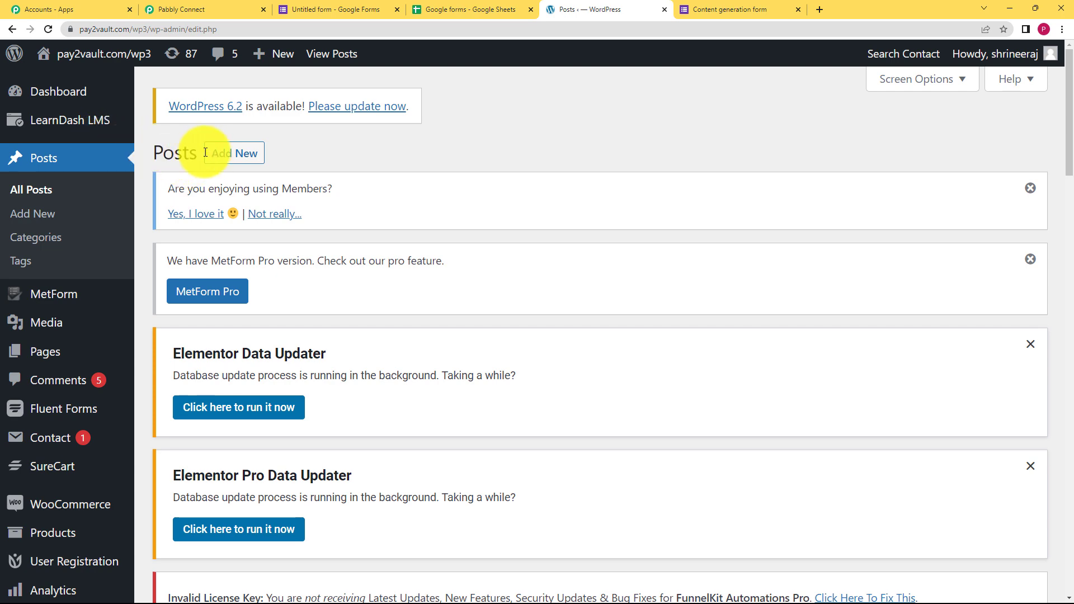
{"action": "scroll", "coordinate": [241, 373], "scroll_direction": "down", "scroll_amount": 9}
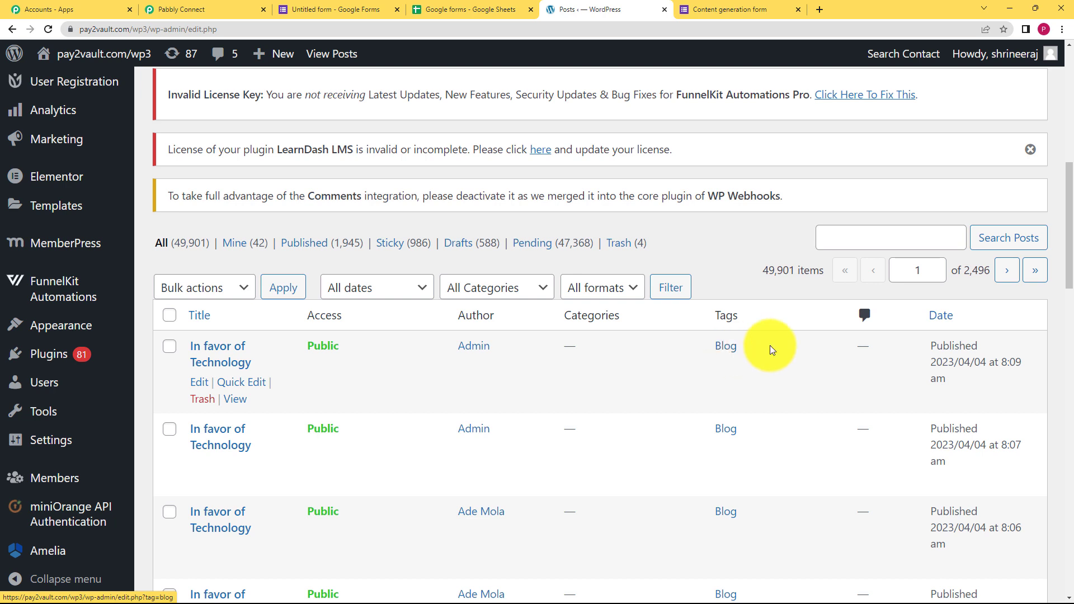
{"action": "mouse_move", "coordinate": [222, 342]}
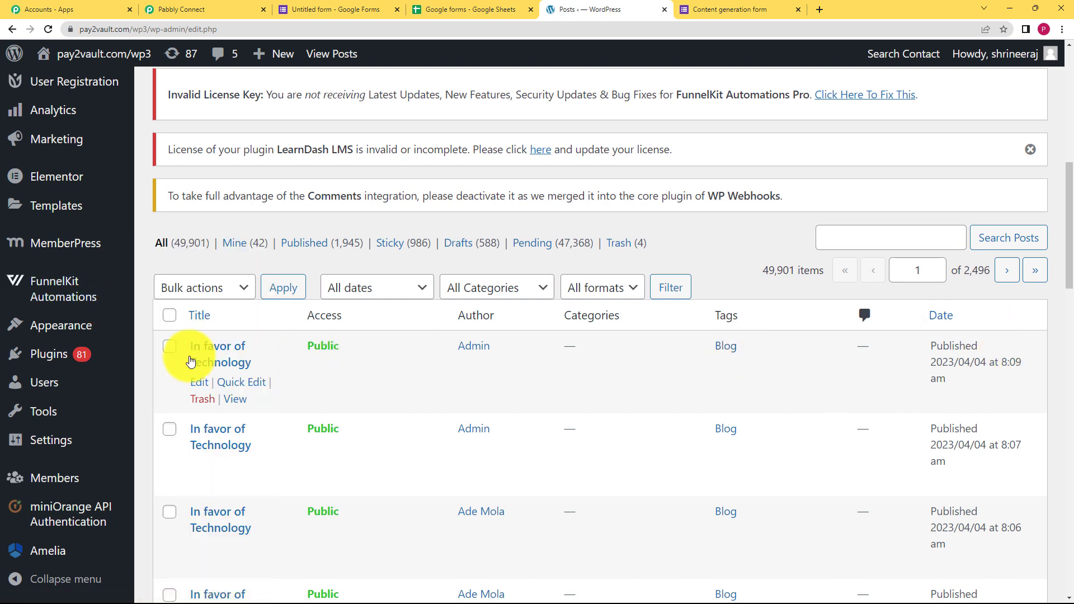
{"action": "left_click", "coordinate": [199, 360]}
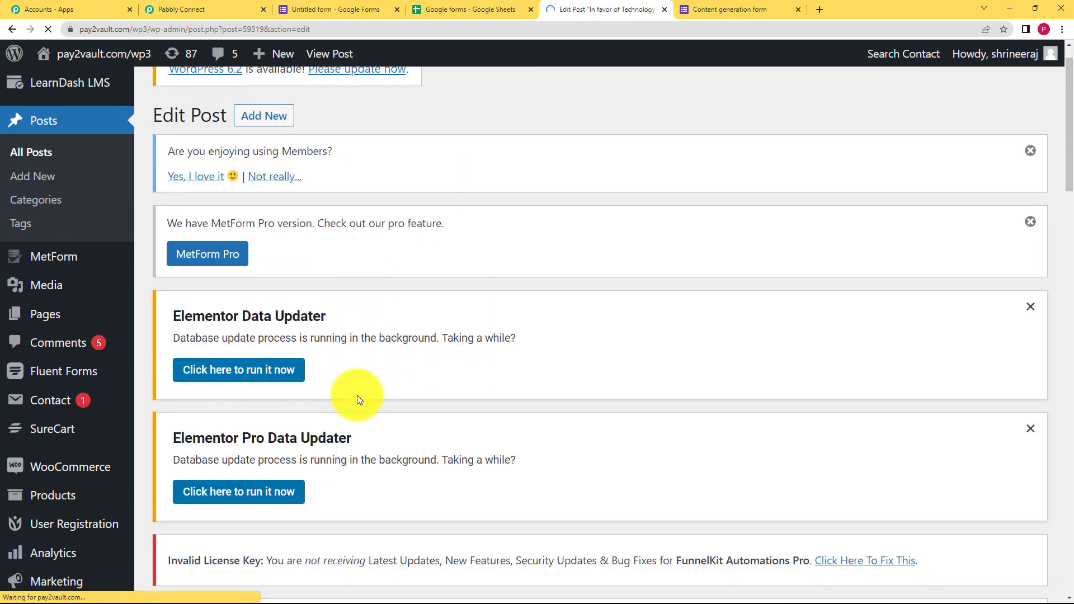
{"action": "scroll", "coordinate": [357, 395], "scroll_direction": "down", "scroll_amount": 10}
{"action": "scroll", "coordinate": [358, 400], "scroll_direction": "down", "scroll_amount": 3}
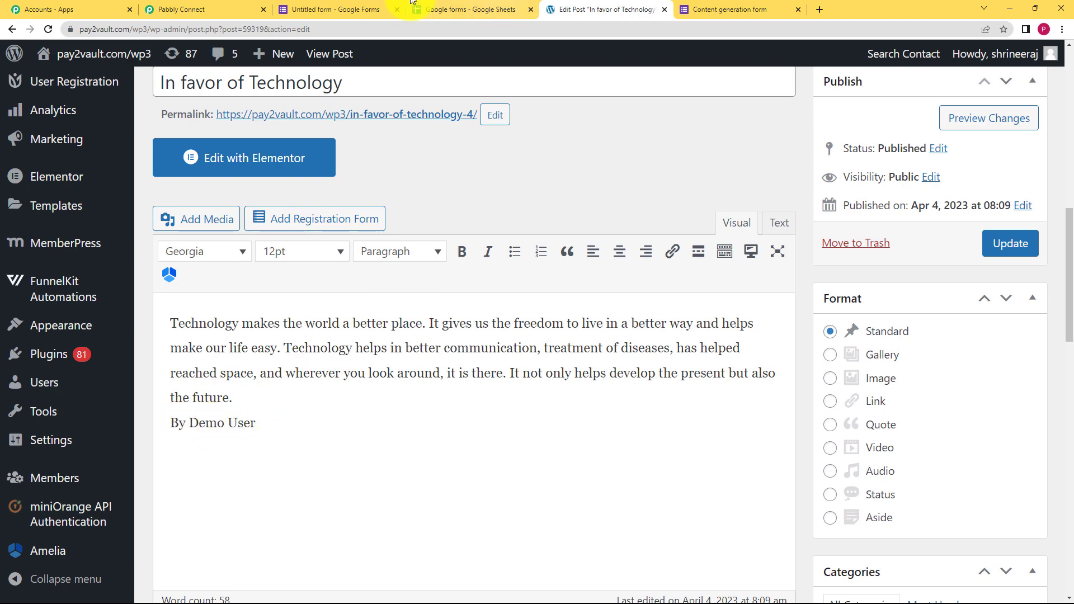
{"action": "left_click", "coordinate": [184, 9]}
{"action": "scroll", "coordinate": [167, 332], "scroll_direction": "up", "scroll_amount": 20}
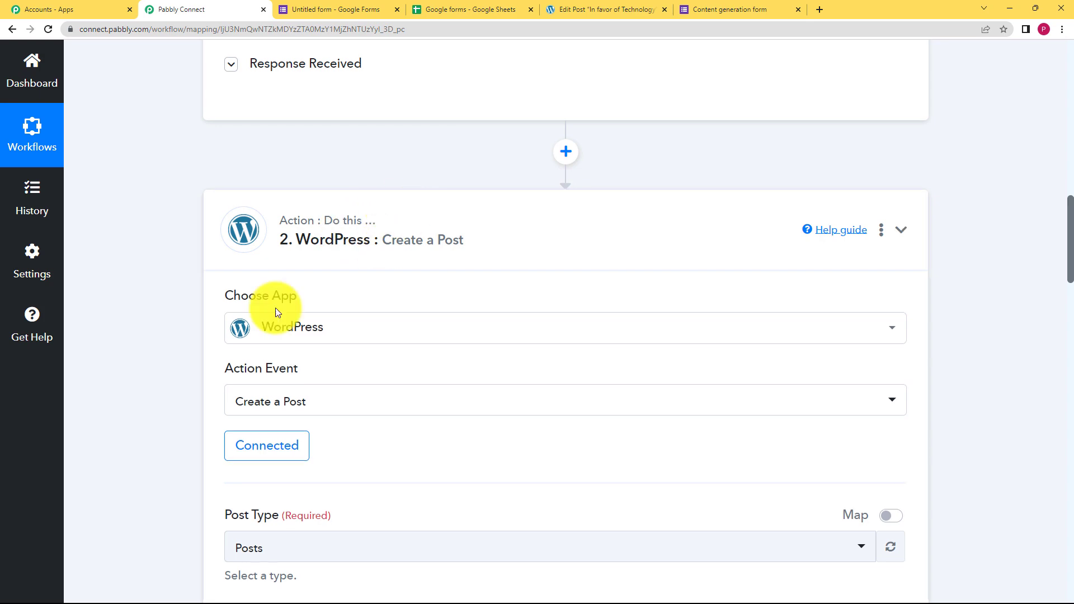
- Collapse the Google Forms trigger and glance over the response sheet and published post
{"action": "scroll", "coordinate": [150, 323], "scroll_direction": "up", "scroll_amount": 10}
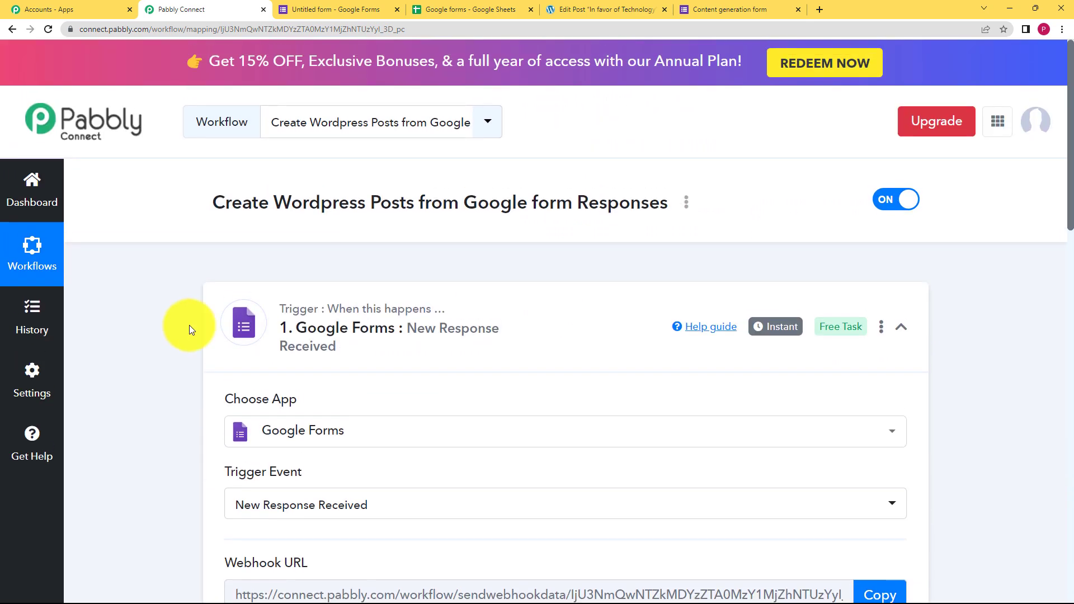
{"action": "left_click", "coordinate": [444, 324]}
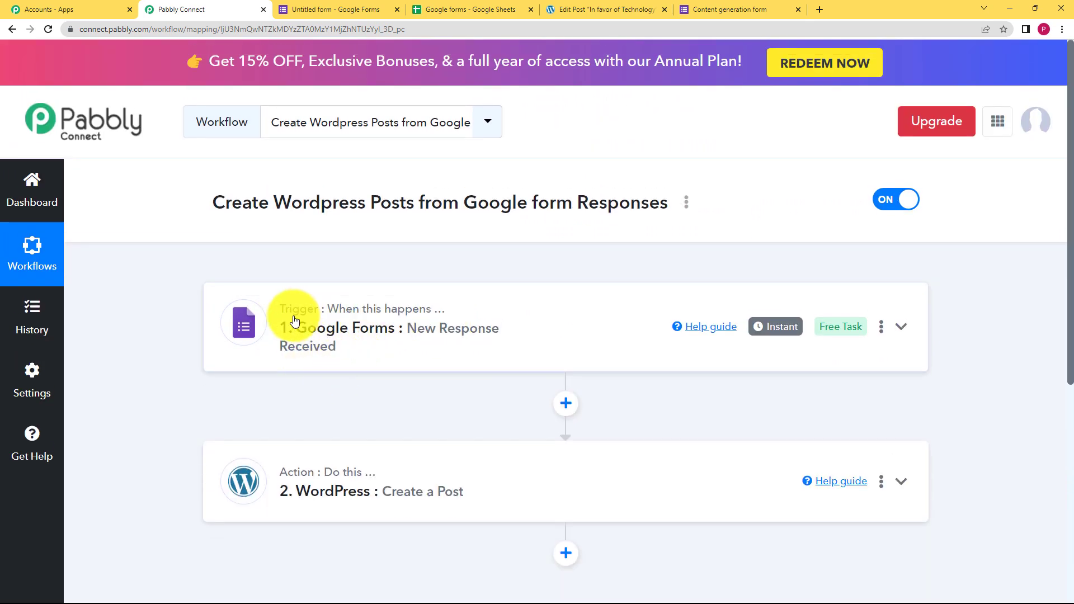
{"action": "left_click", "coordinate": [509, 7]}
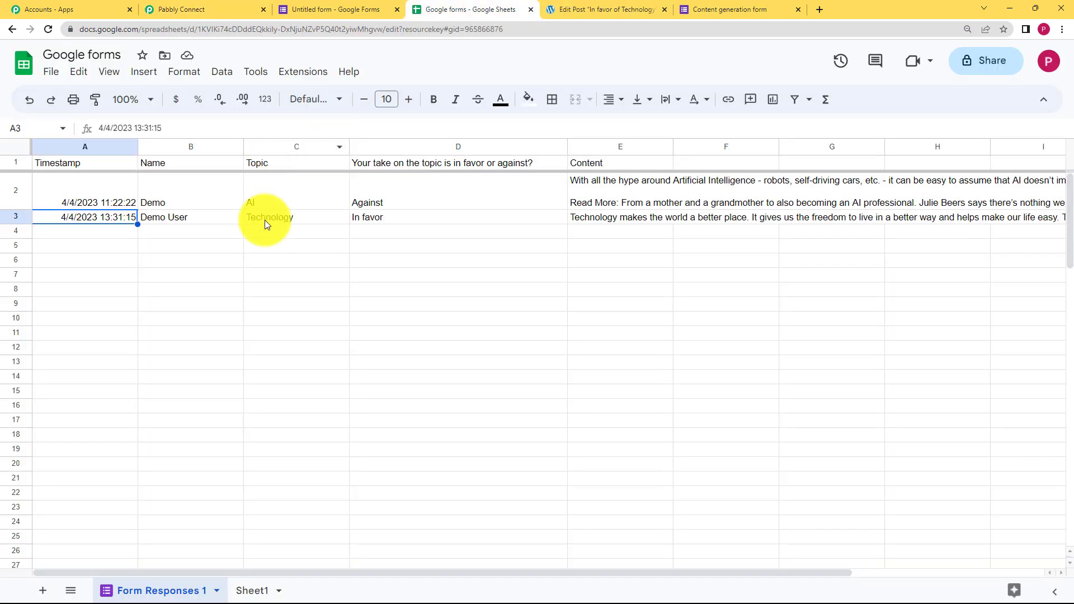
{"action": "left_click", "coordinate": [232, 9]}
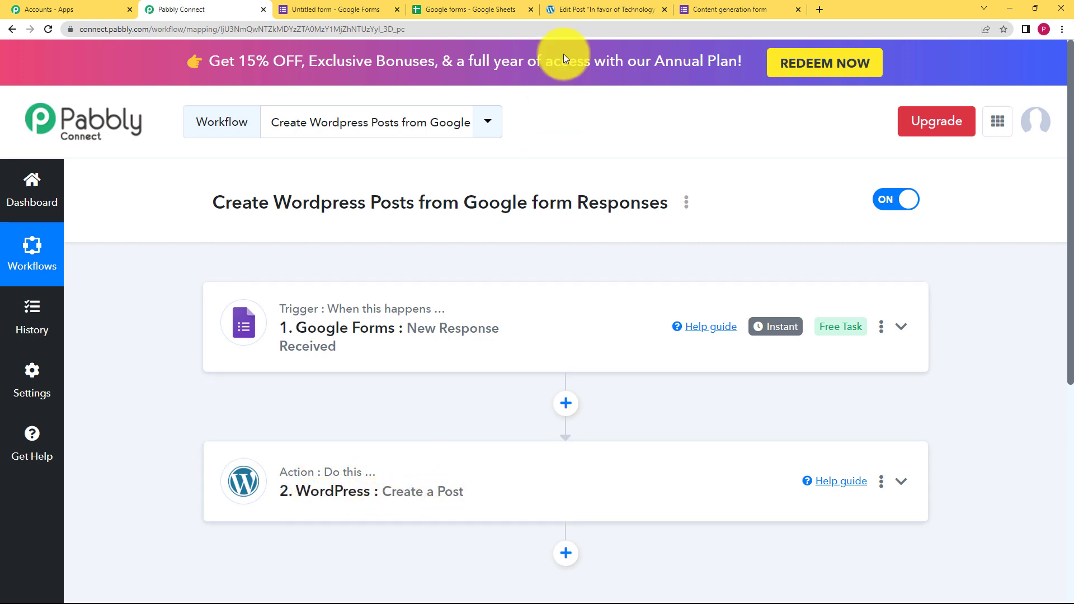
{"action": "left_click", "coordinate": [598, 10]}
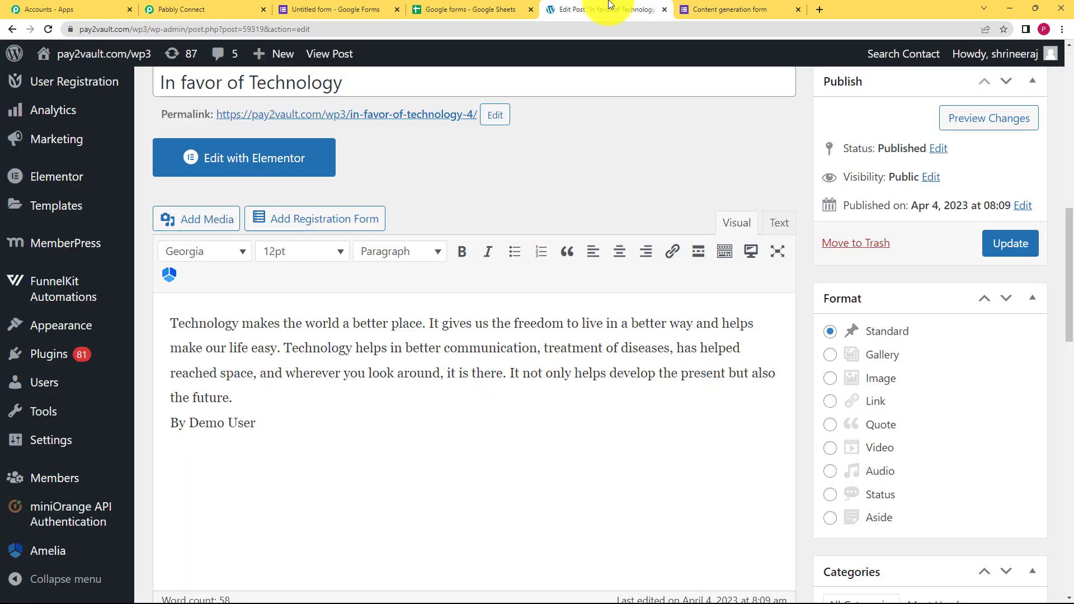
{"action": "left_click", "coordinate": [211, 7]}
- Review the WordPress Create a Post step's settings, then collapse it
{"action": "left_click", "coordinate": [328, 436]}
{"action": "scroll", "coordinate": [146, 468], "scroll_direction": "down", "scroll_amount": 9}
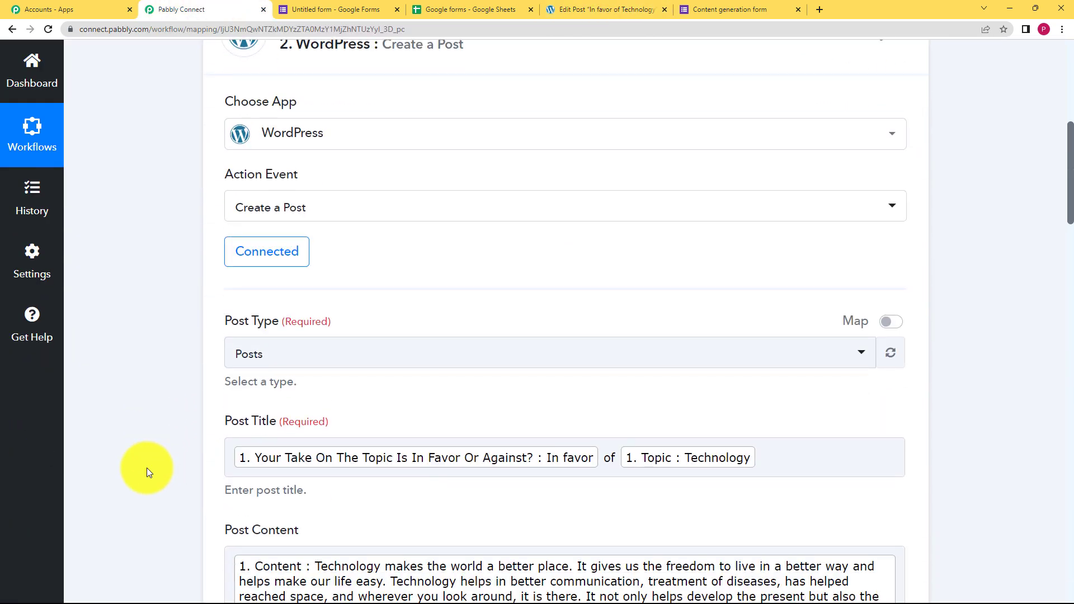
{"action": "scroll", "coordinate": [147, 468], "scroll_direction": "down", "scroll_amount": 4}
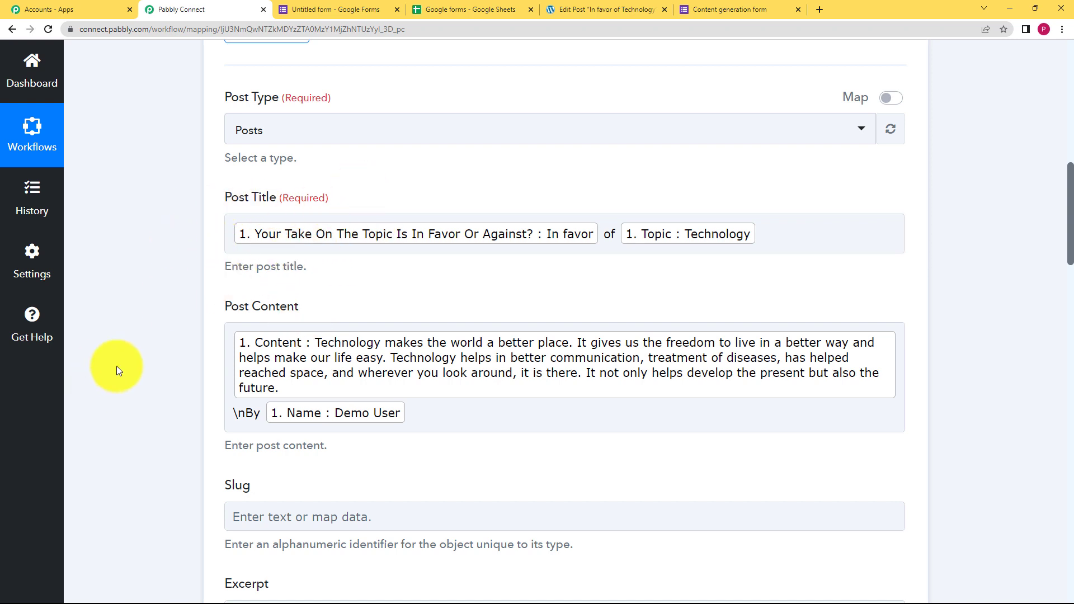
{"action": "scroll", "coordinate": [192, 291], "scroll_direction": "up", "scroll_amount": 8}
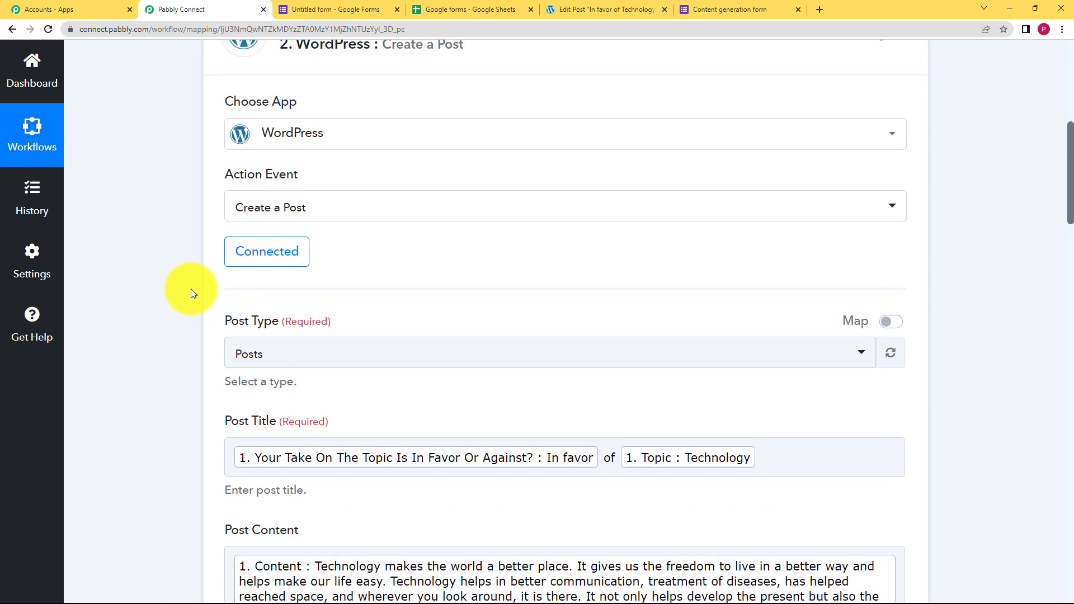
{"action": "left_click", "coordinate": [451, 278]}
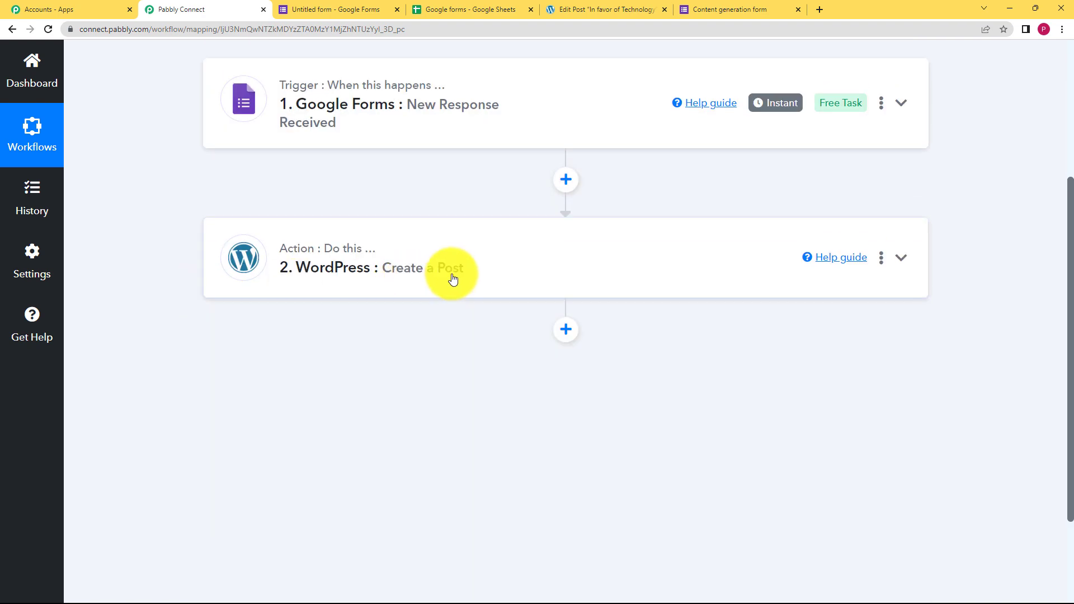